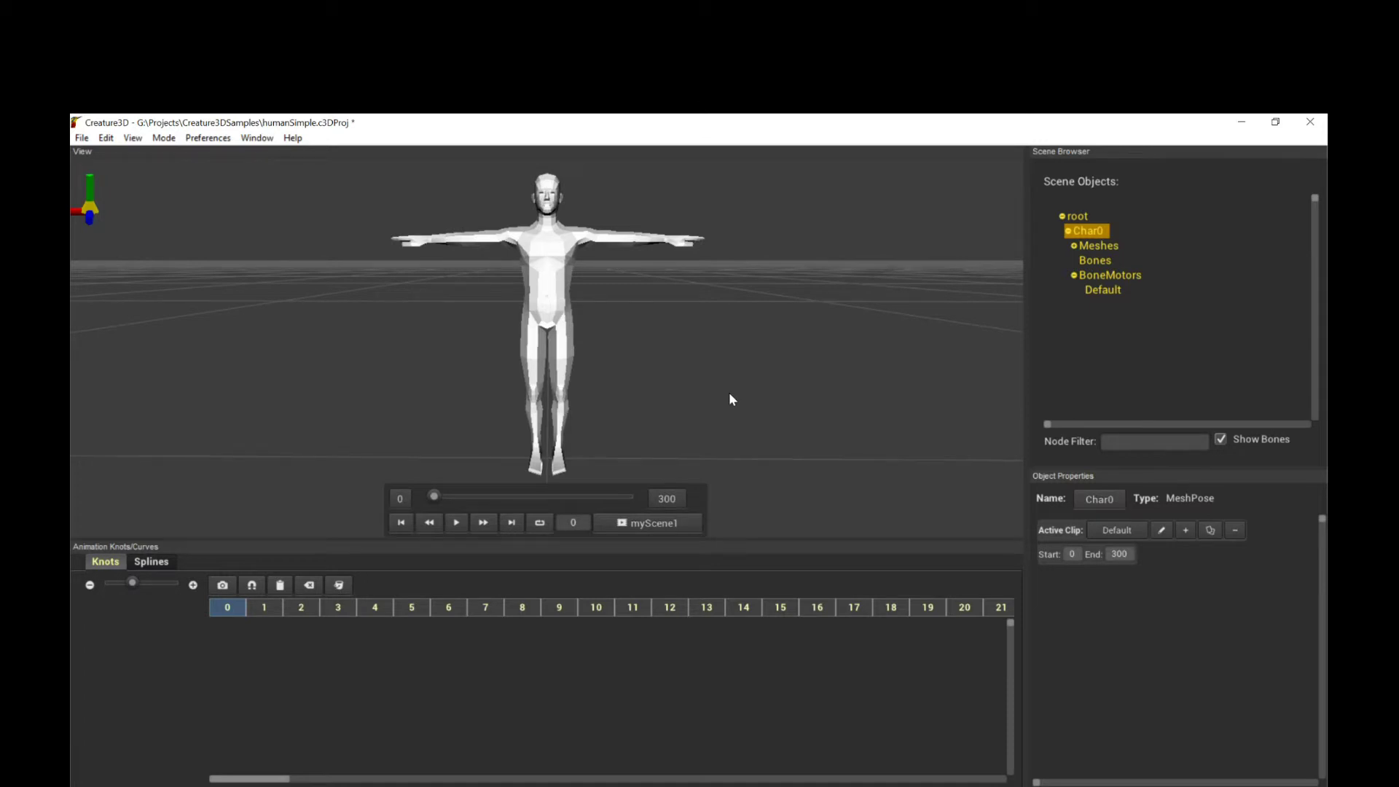
Tilt the view down onto the humanSimple character and bring up the editing Mode list
middle_drag(723, 386, 713, 392)
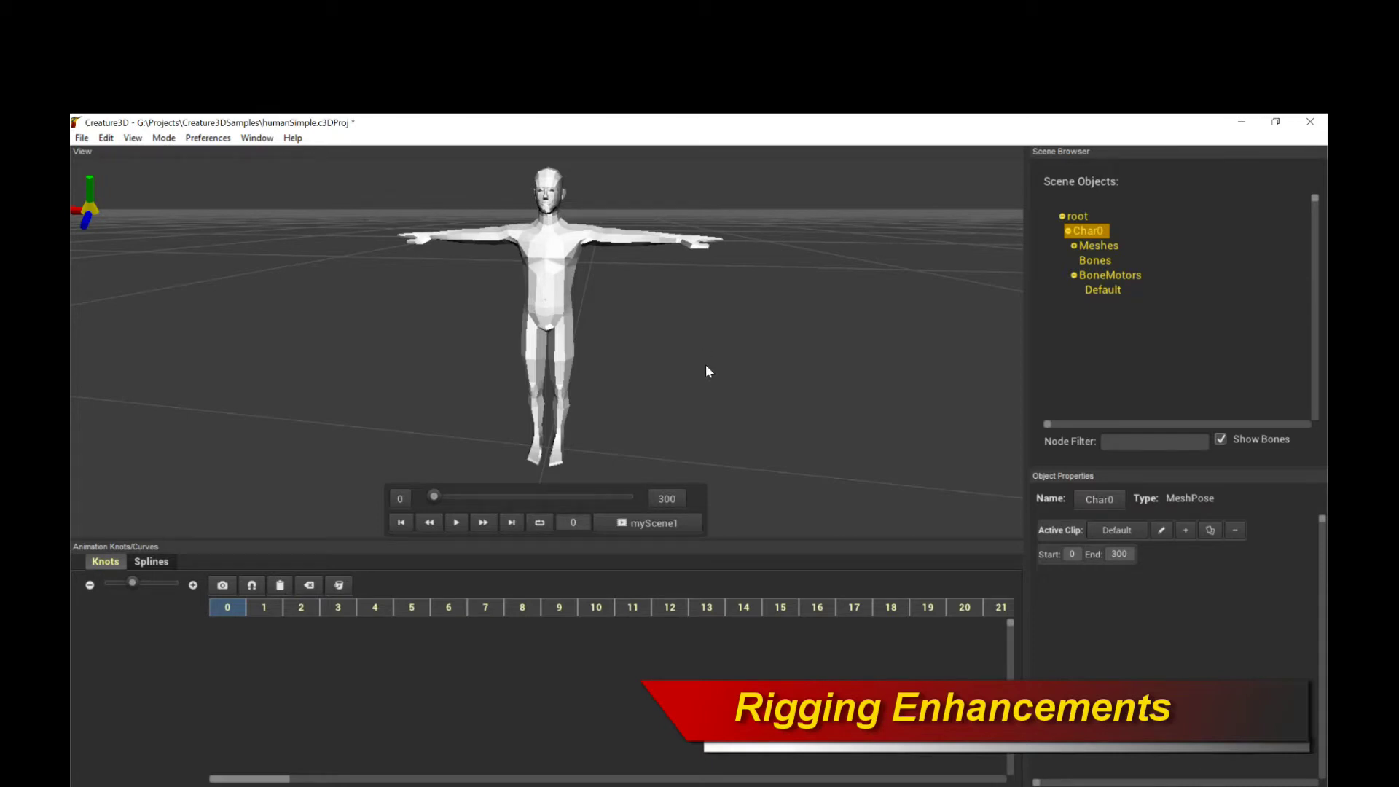
click(163, 137)
Enter mesh weighting, fit the full figure, and show the Rig templates, cancelling the Export Rig dialog
click(187, 169)
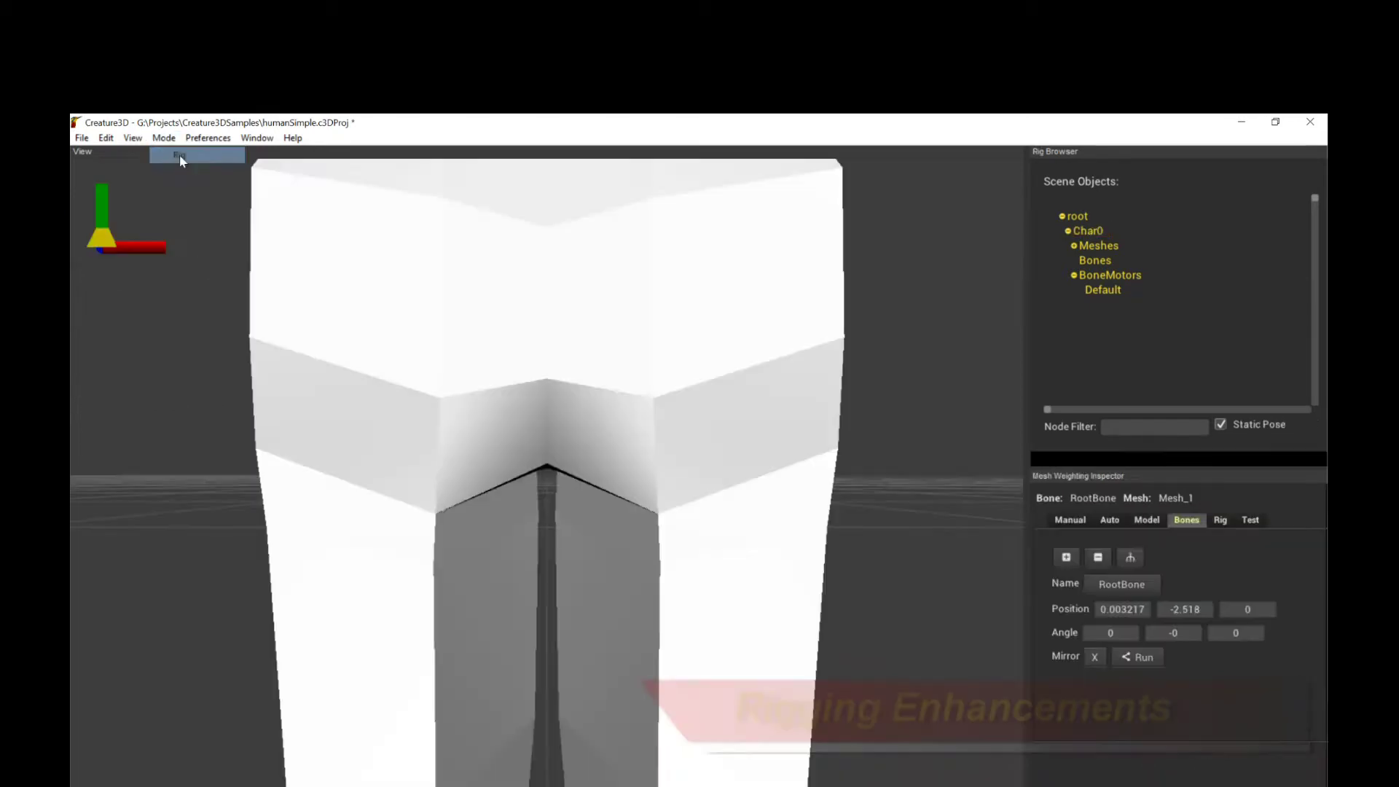
alt+right_drag(689, 424, 706, 367)
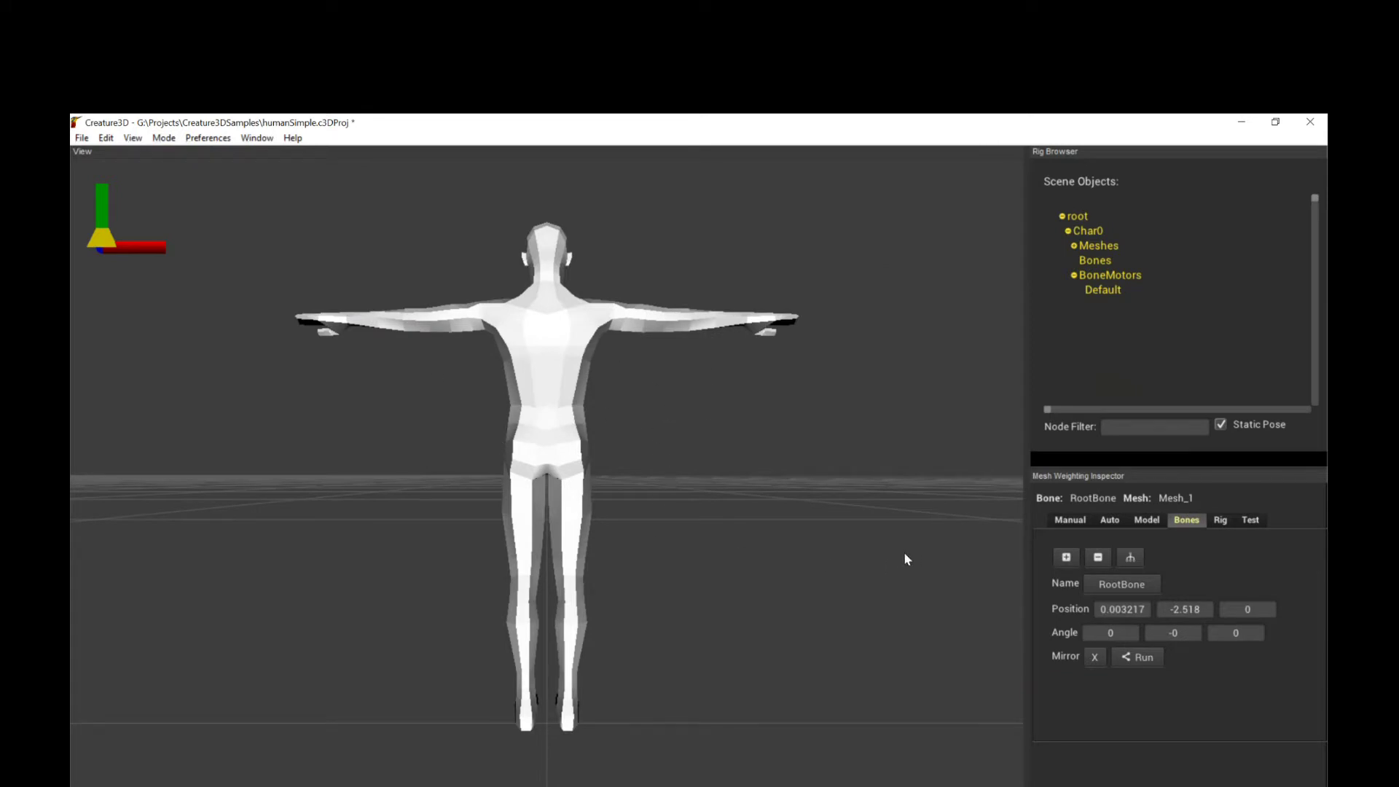
click(1220, 520)
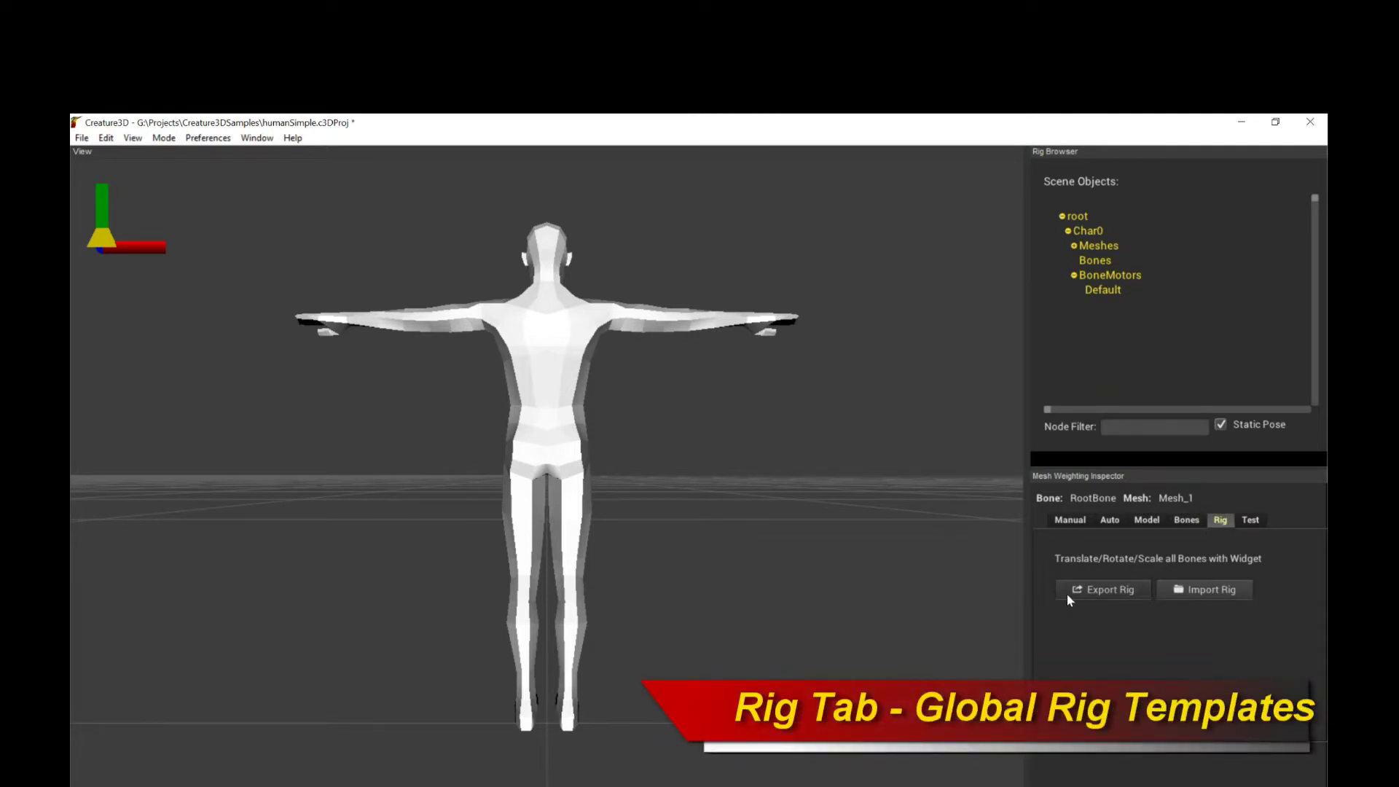
click(1110, 594)
click(1002, 568)
click(1196, 591)
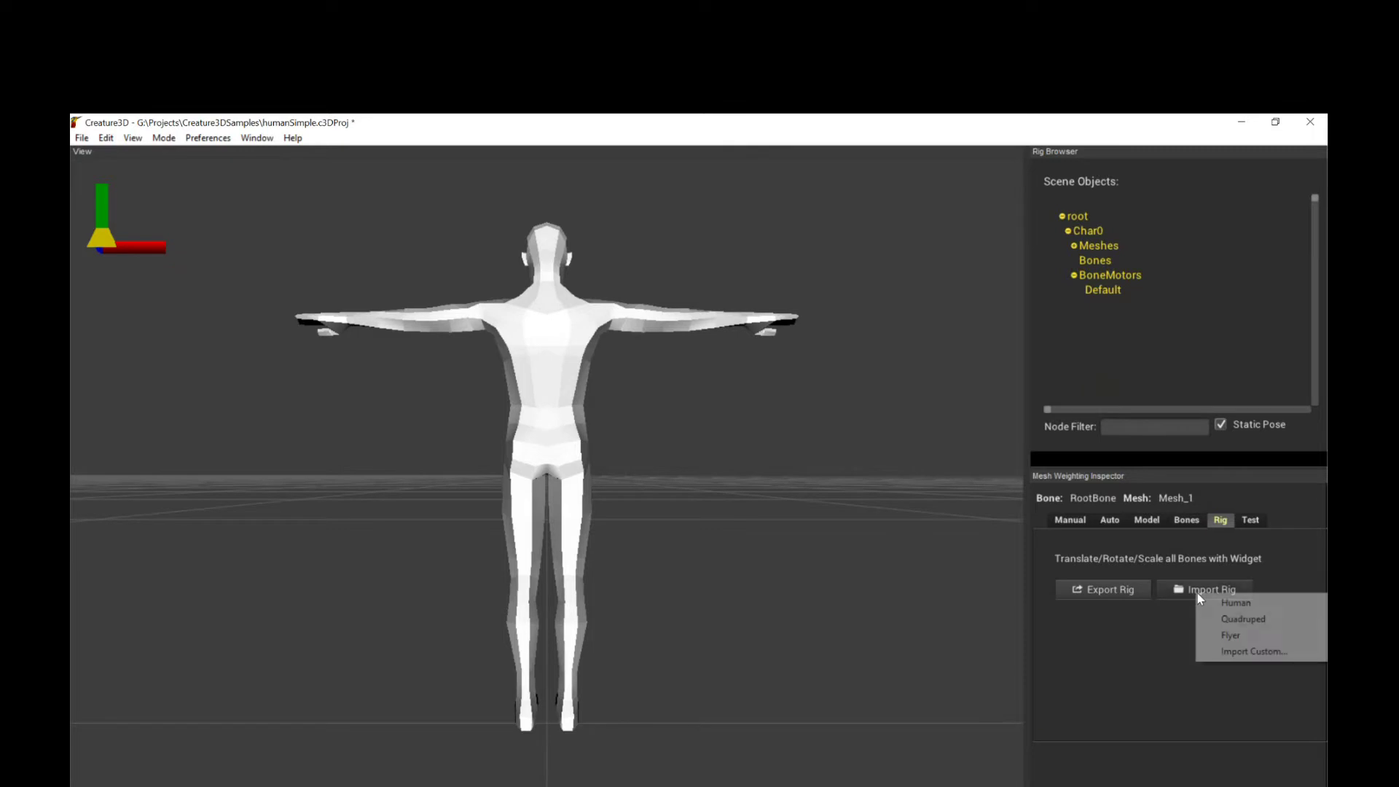
click(1257, 654)
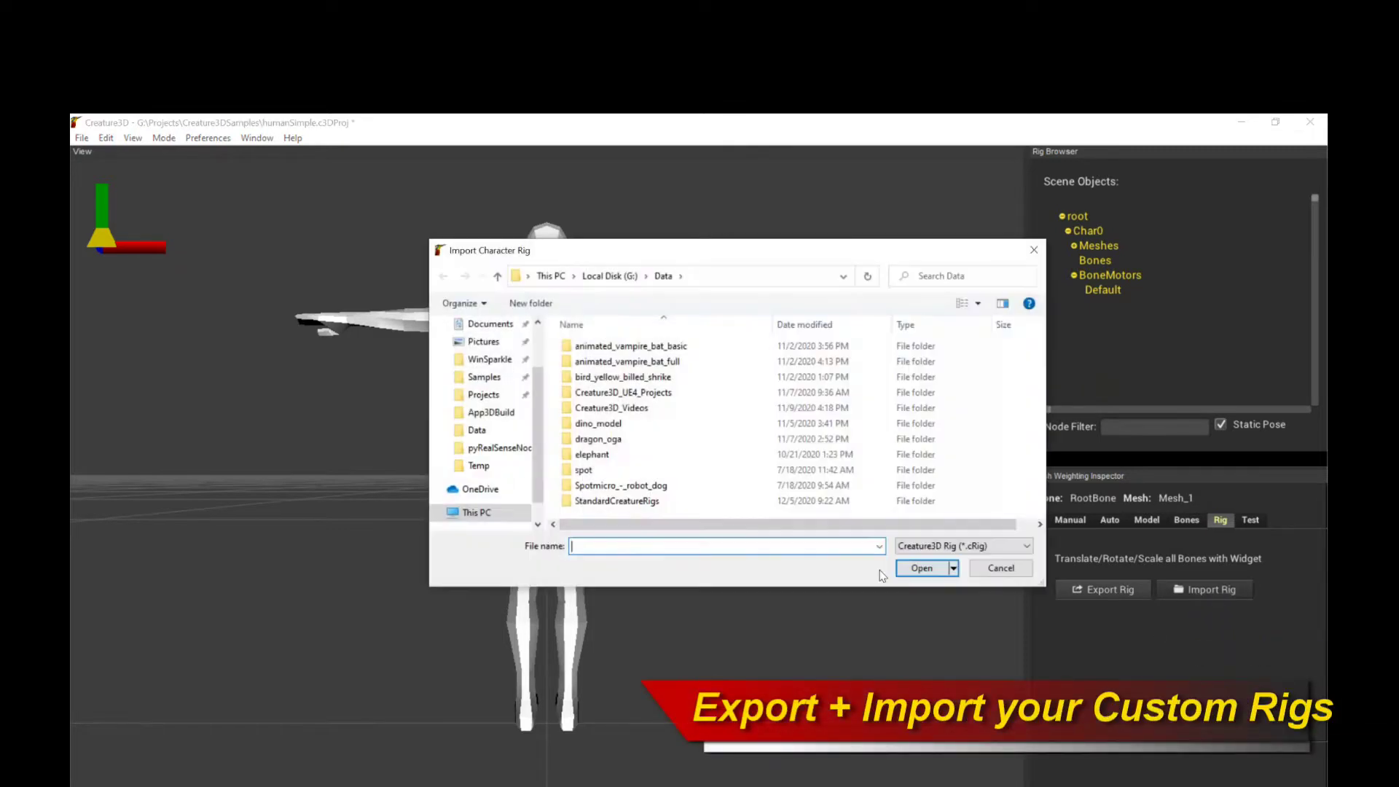
click(1002, 568)
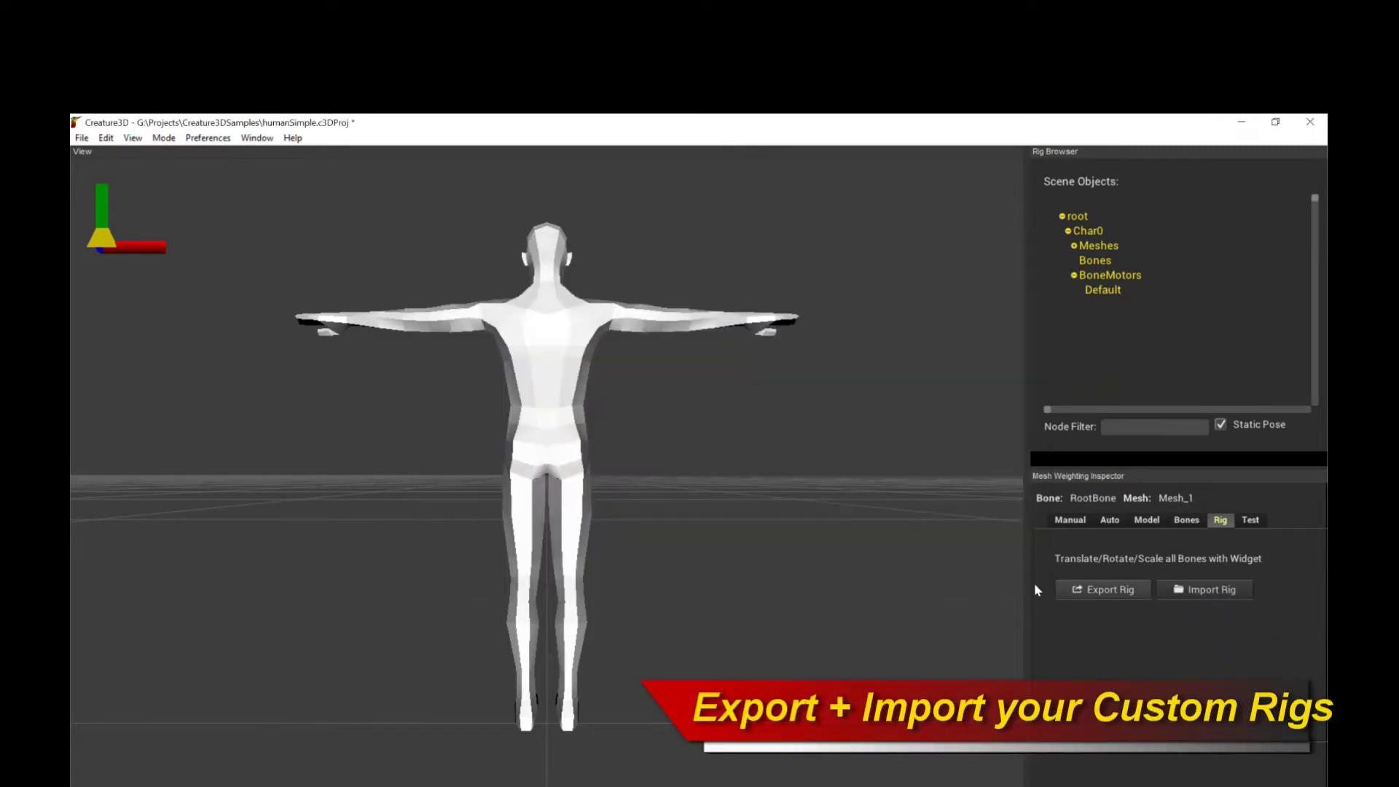
Import the built-in Human rig template, confirming it replaces the current rig
click(1211, 594)
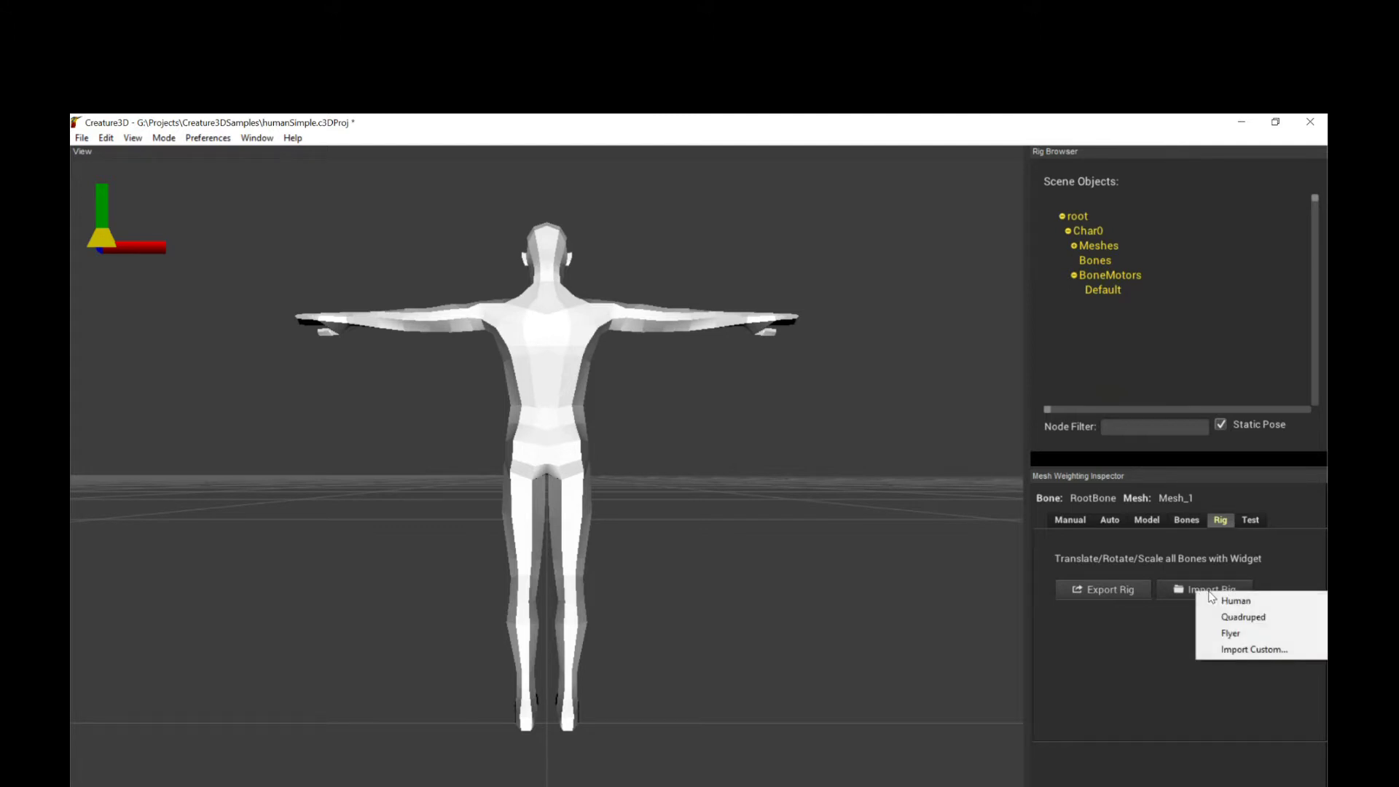
click(1260, 602)
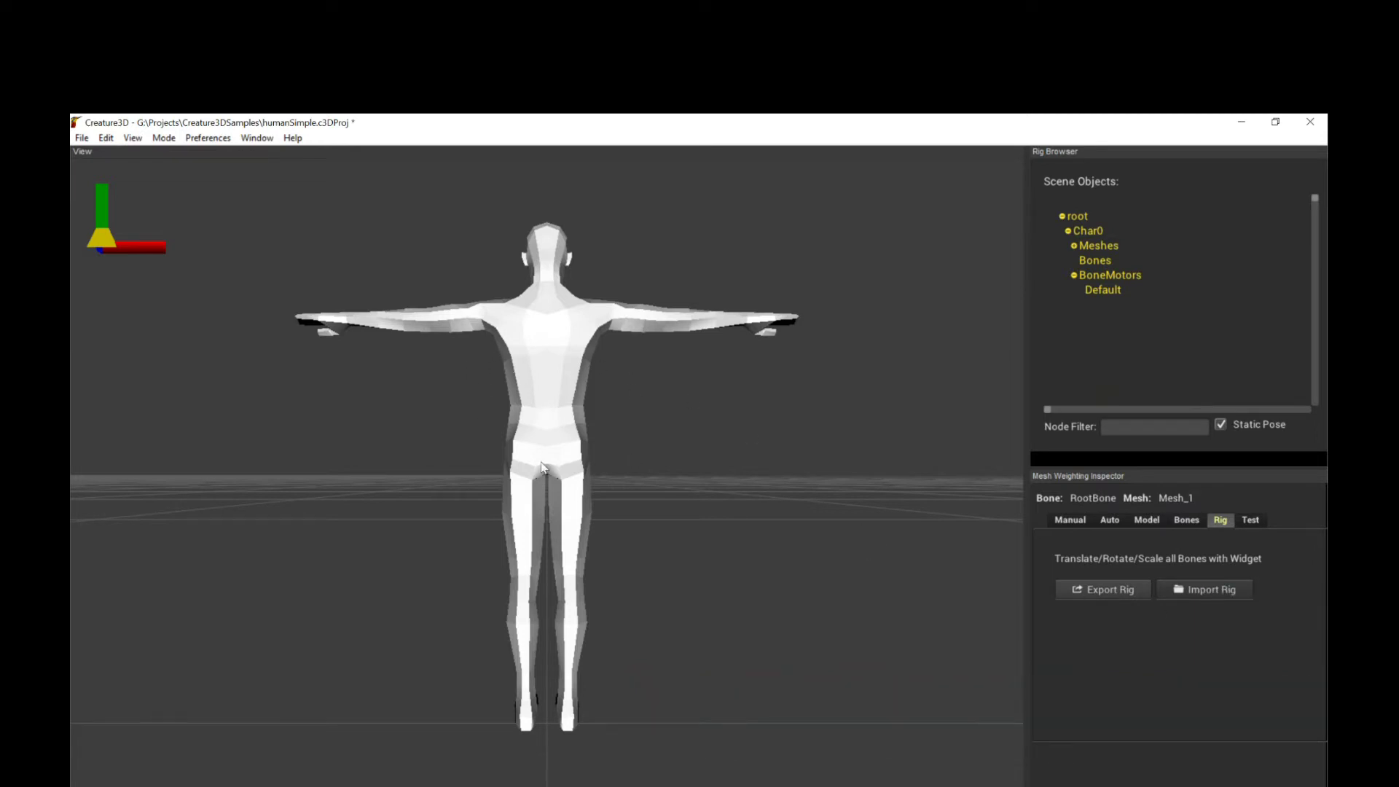
click(1204, 591)
click(1239, 596)
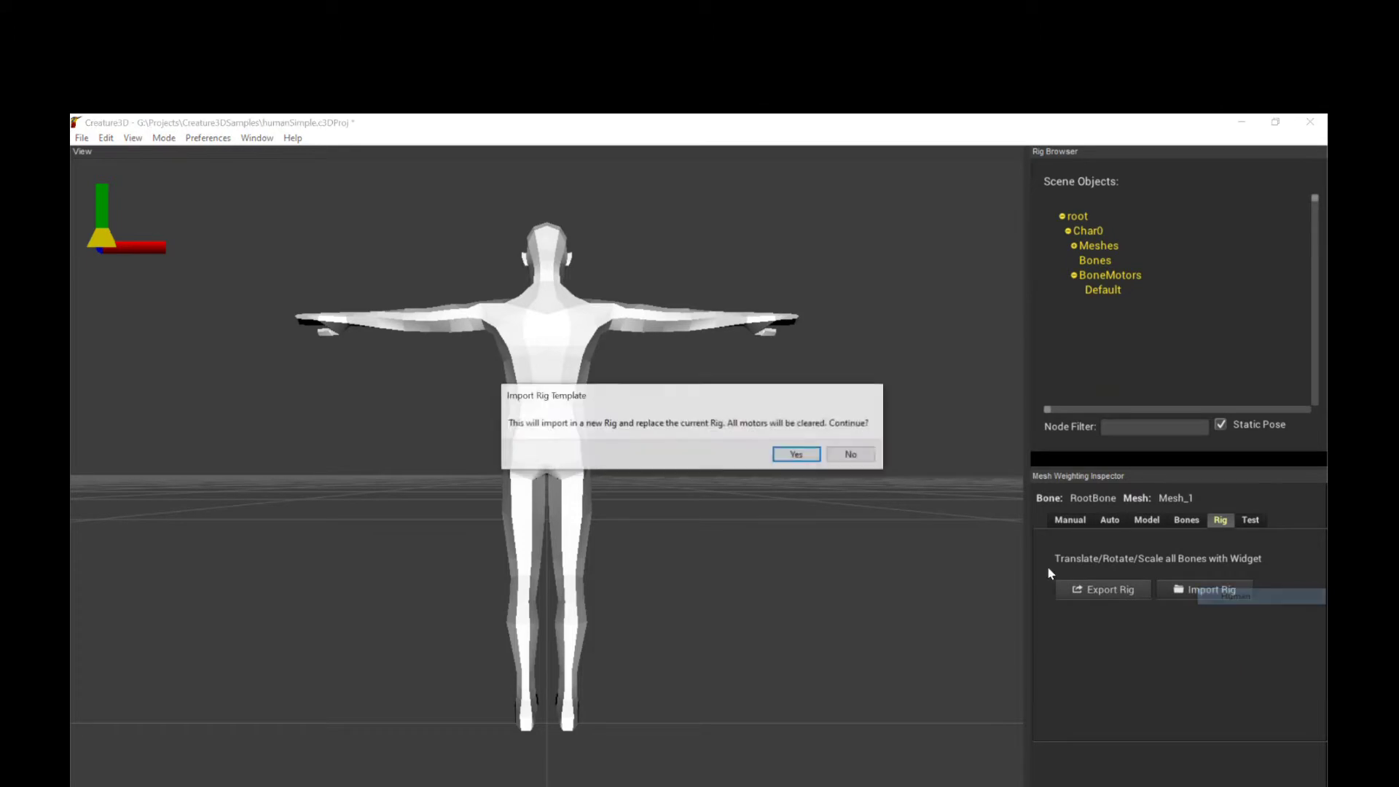
click(796, 453)
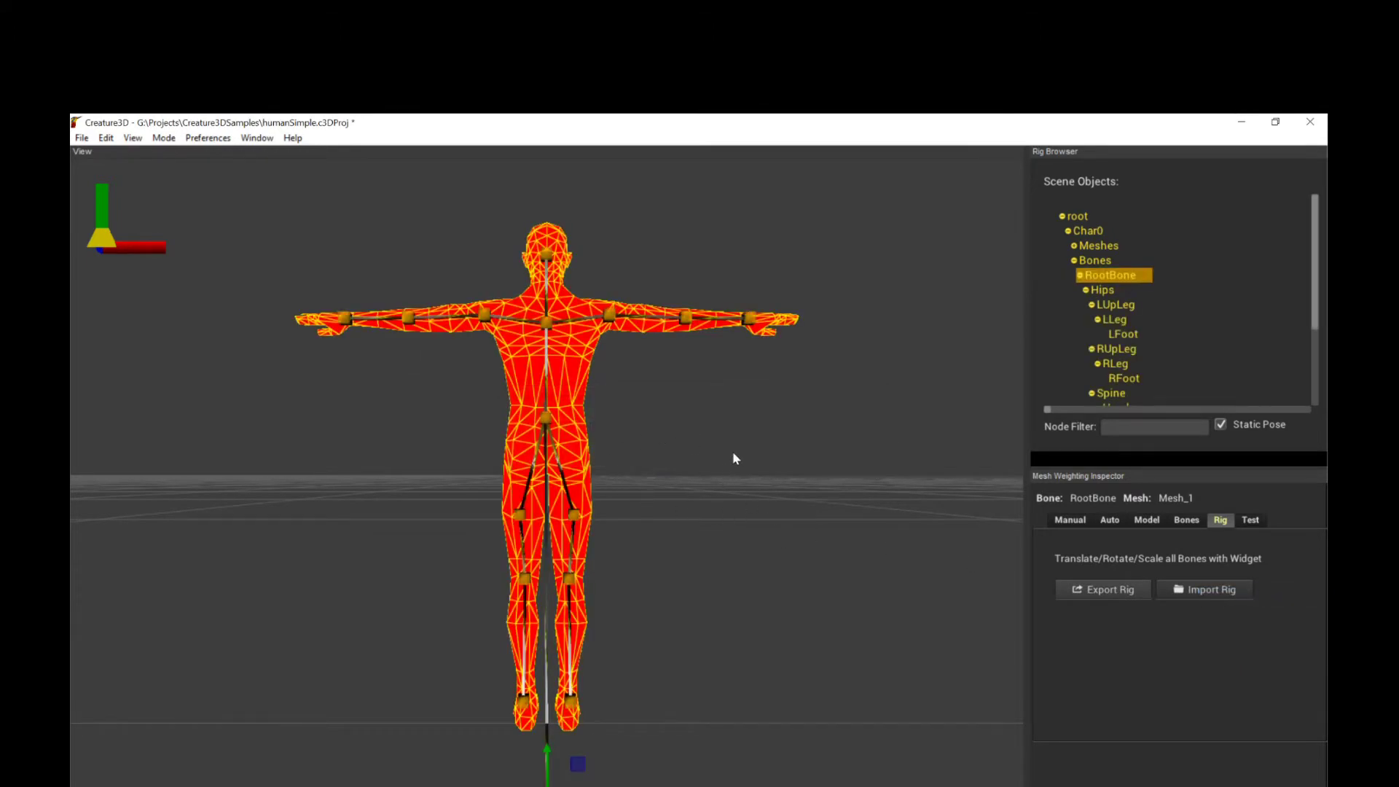
middle_drag(733, 453, 703, 462)
scroll(1144, 354, down, 3)
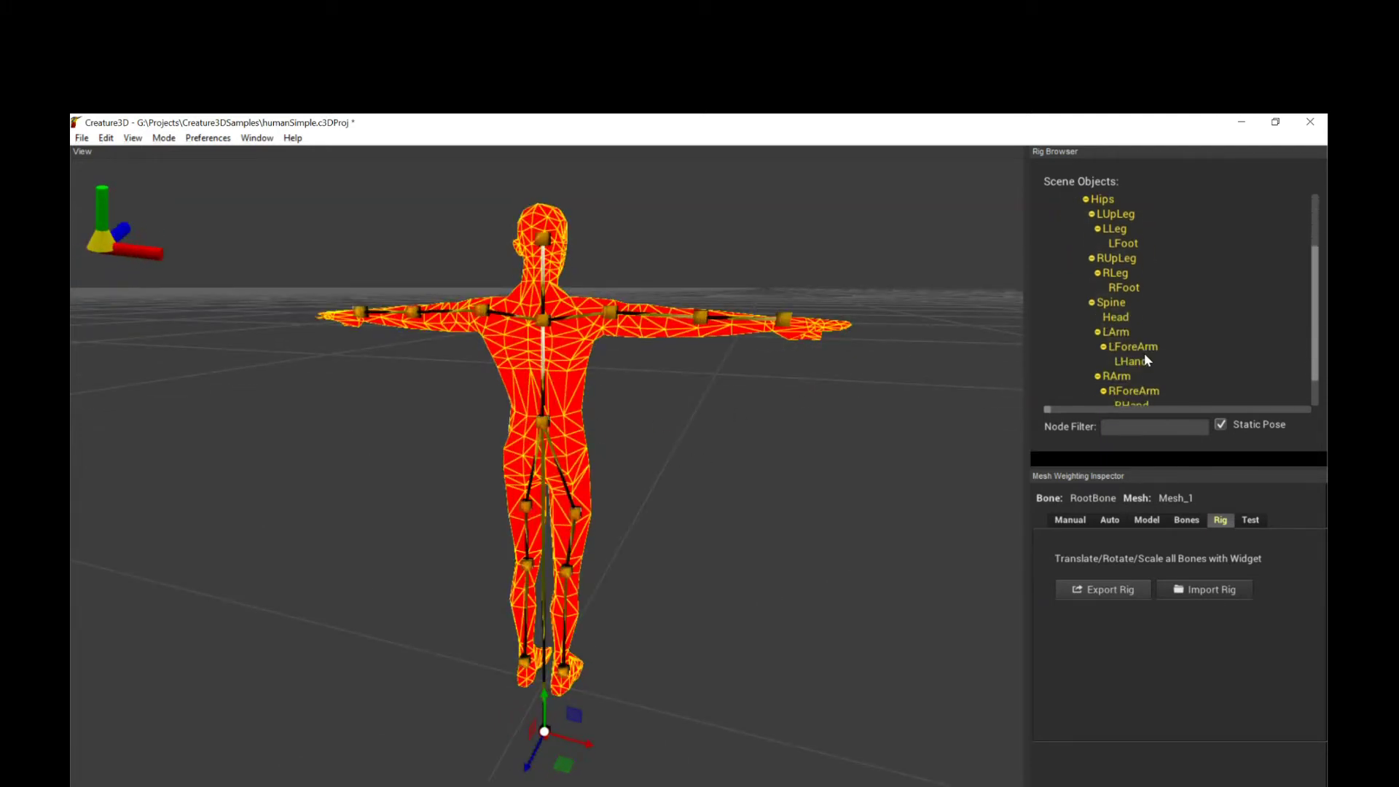
scroll(1144, 353, up, 3)
scroll(1117, 293, down, 1)
click(1116, 298)
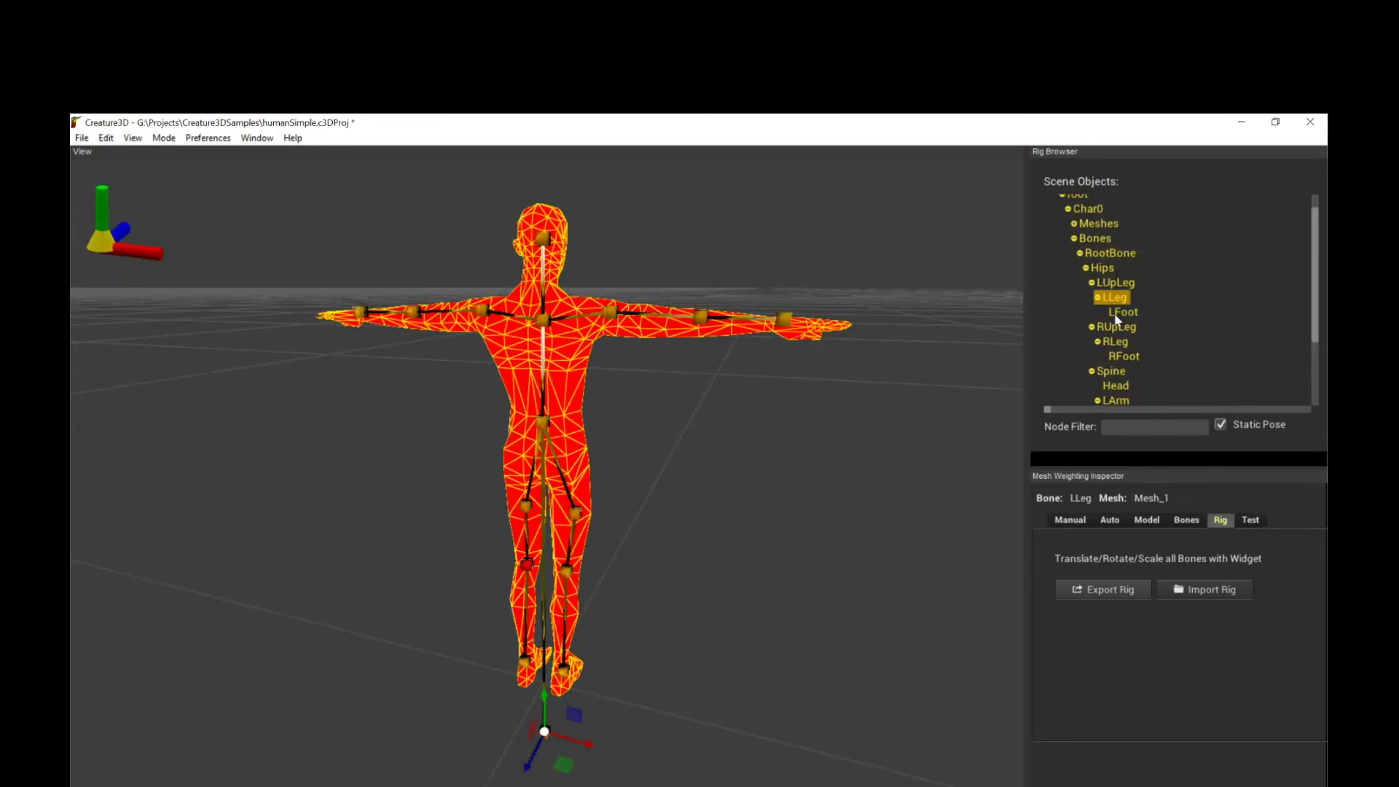
click(1115, 329)
click(1112, 343)
click(703, 318)
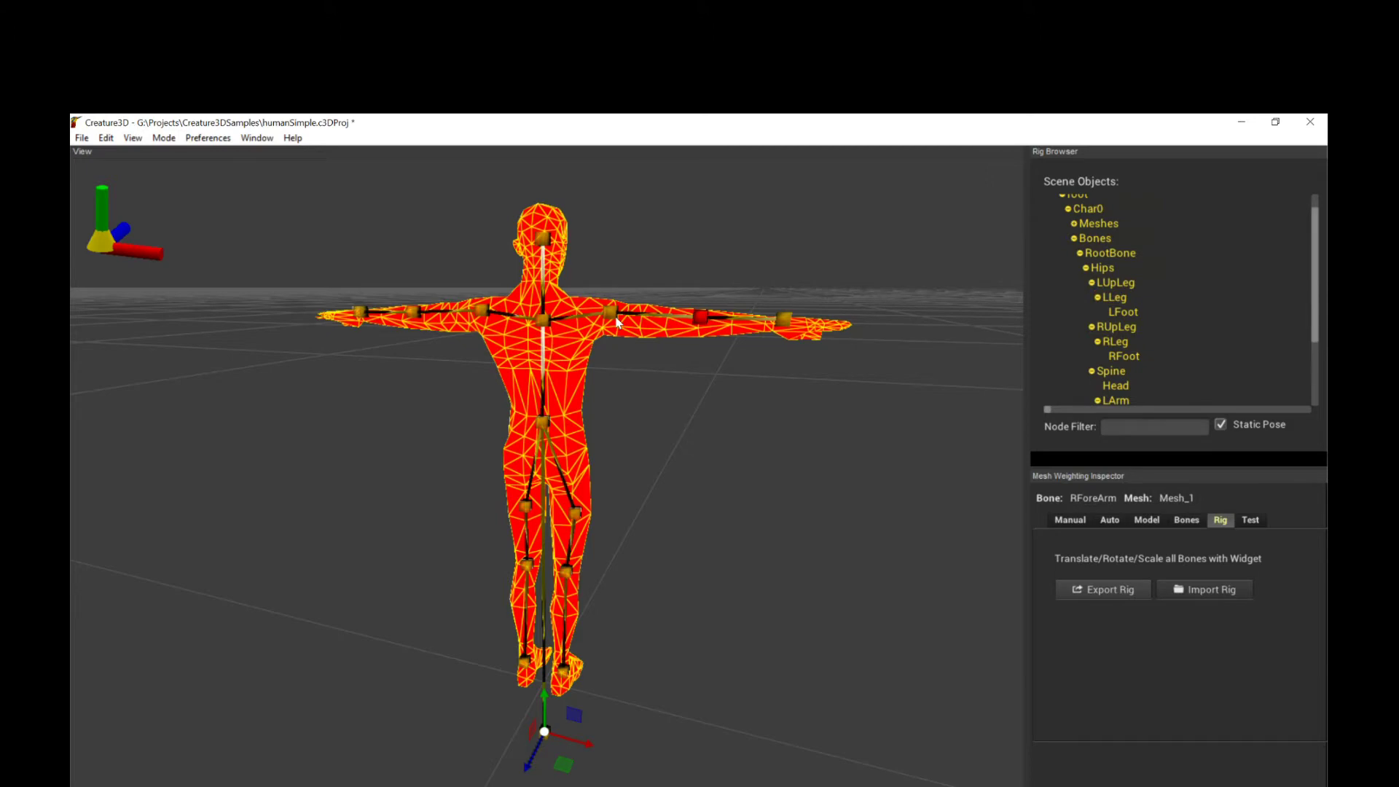
click(542, 321)
click(543, 239)
click(784, 319)
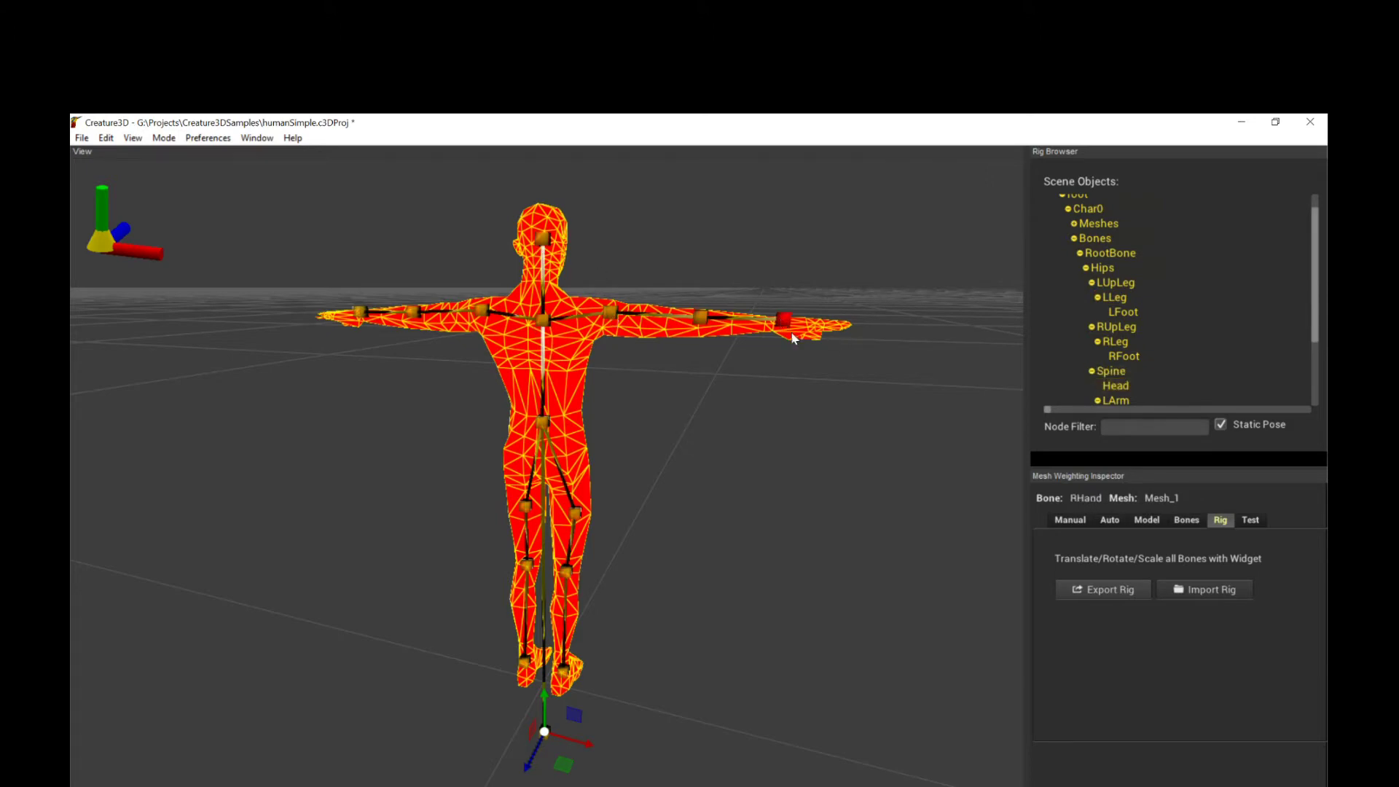
middle_drag(894, 367, 663, 305)
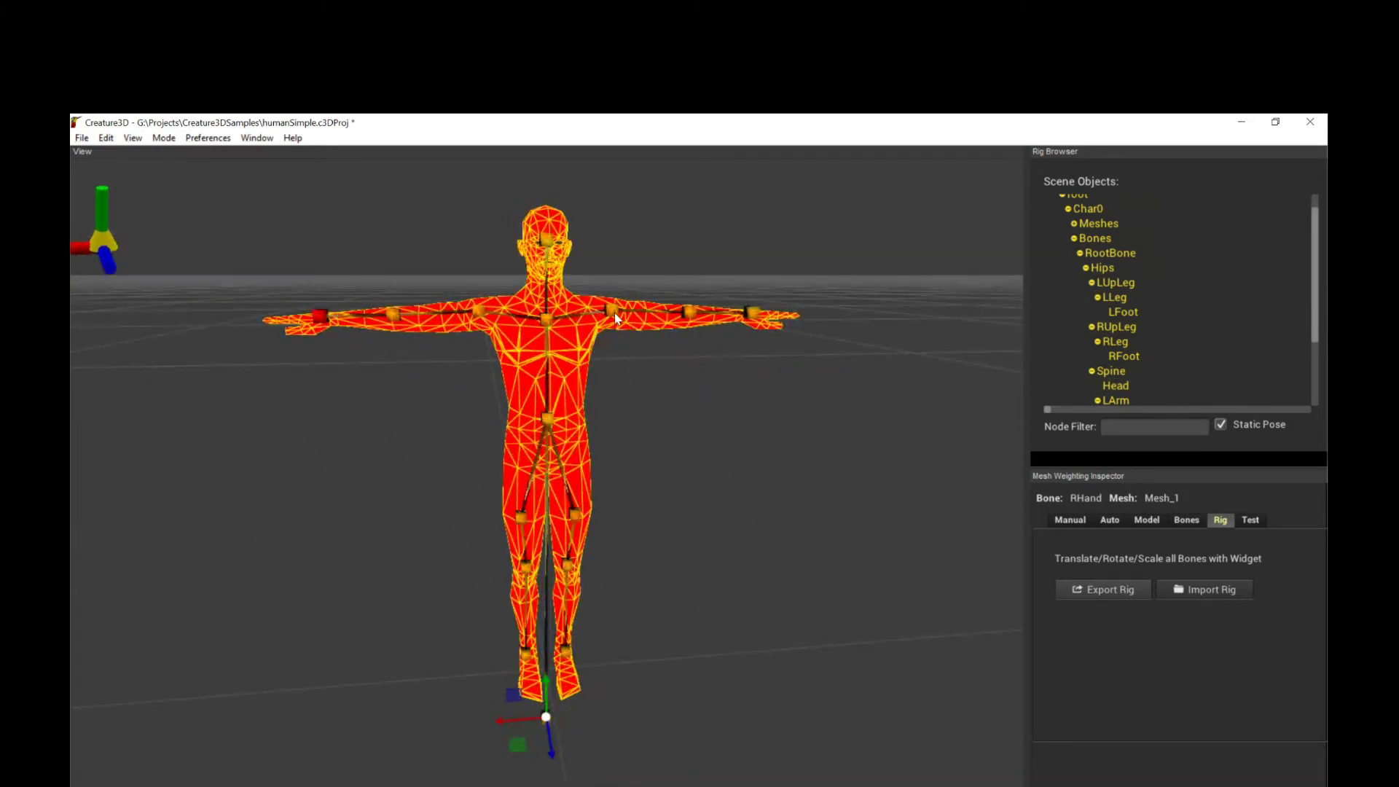
click(615, 313)
click(688, 314)
click(757, 315)
click(685, 313)
click(613, 313)
middle_drag(790, 470, 641, 600)
Nudge the whole rig, then scale it wider horizontally and slightly taller with the global rig widget
mouse_move(575, 678)
mouse_down()
mouse_move(574, 666)
mouse_move(579, 679)
mouse_up()
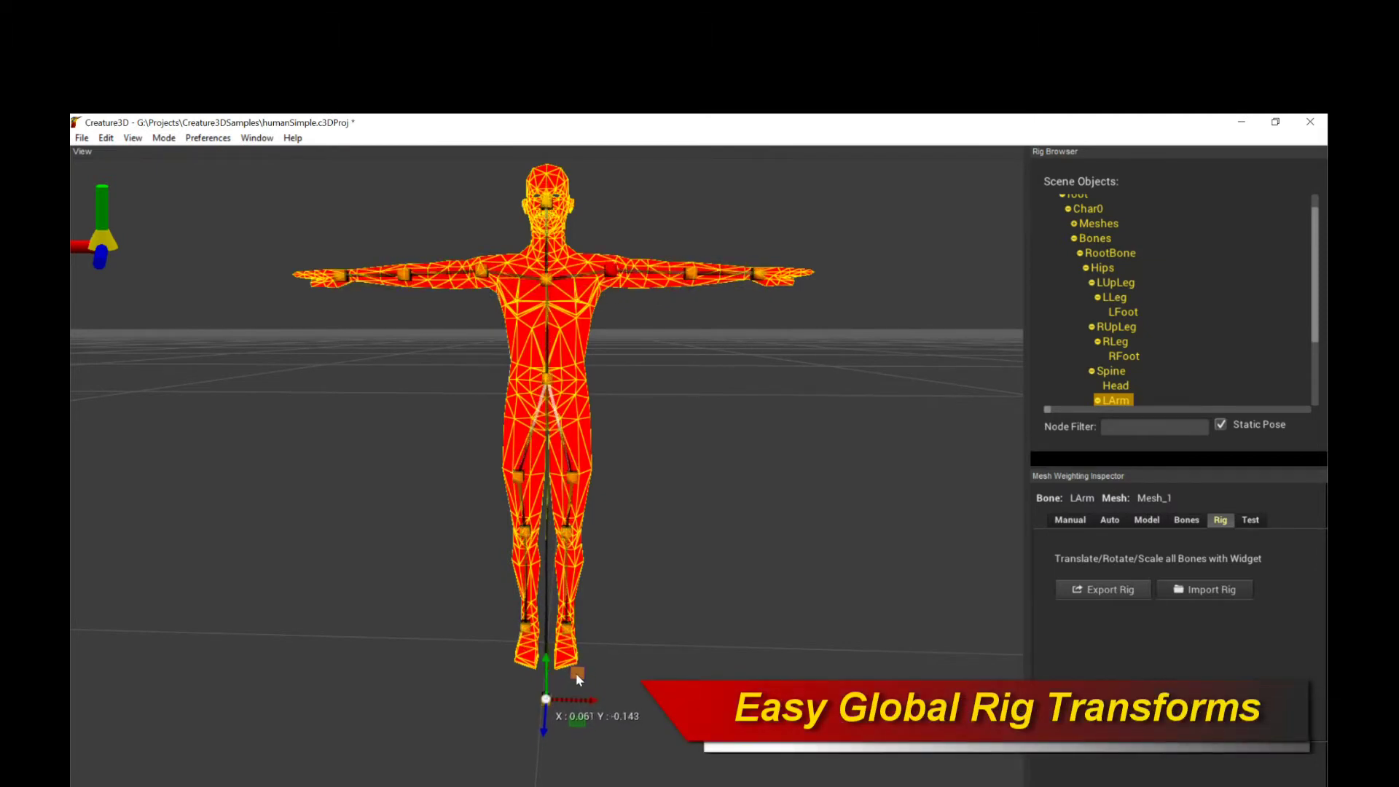
key(space)
key(space)
key(space)
key(space)
key(w)
mouse_move(597, 691)
mouse_down()
mouse_move(614, 699)
mouse_move(598, 698)
mouse_up()
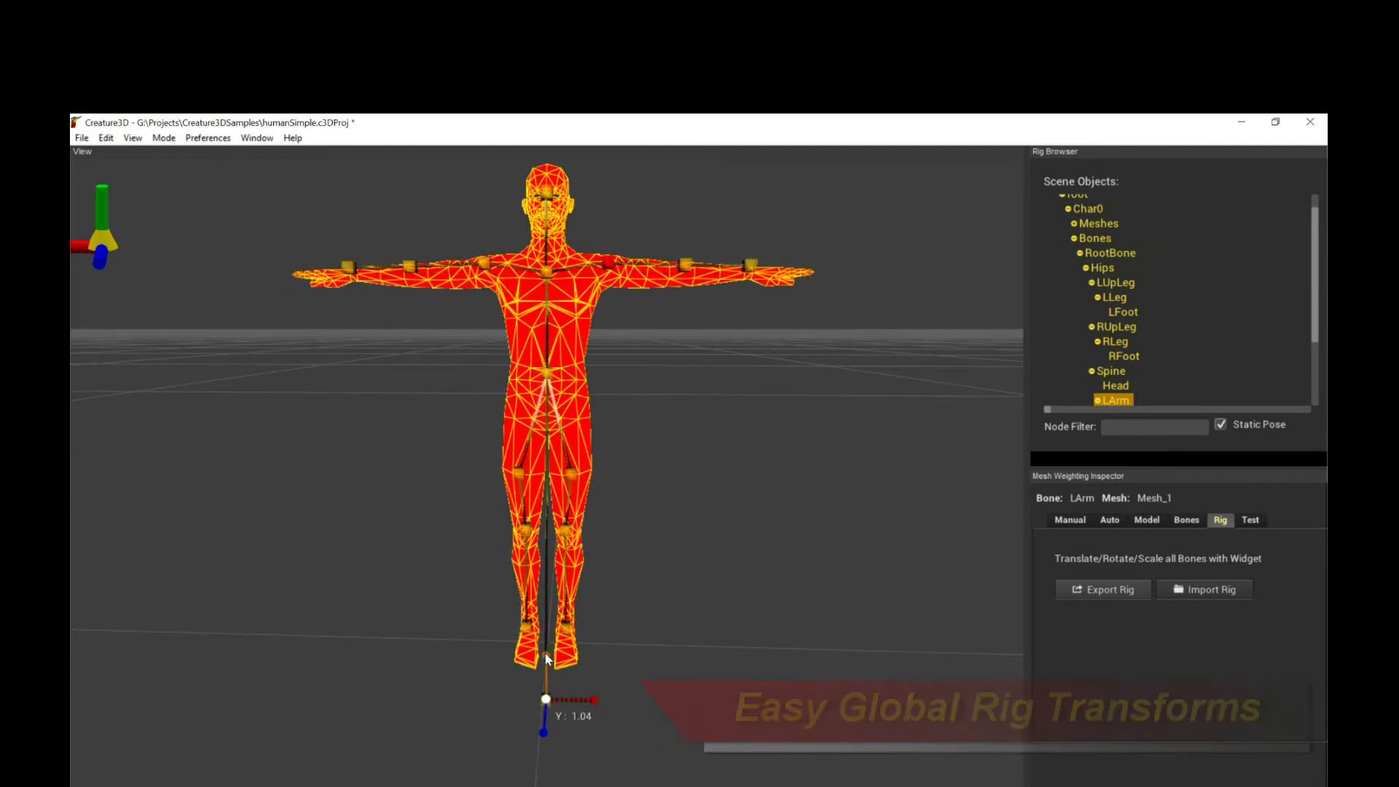
drag(547, 659, 548, 660)
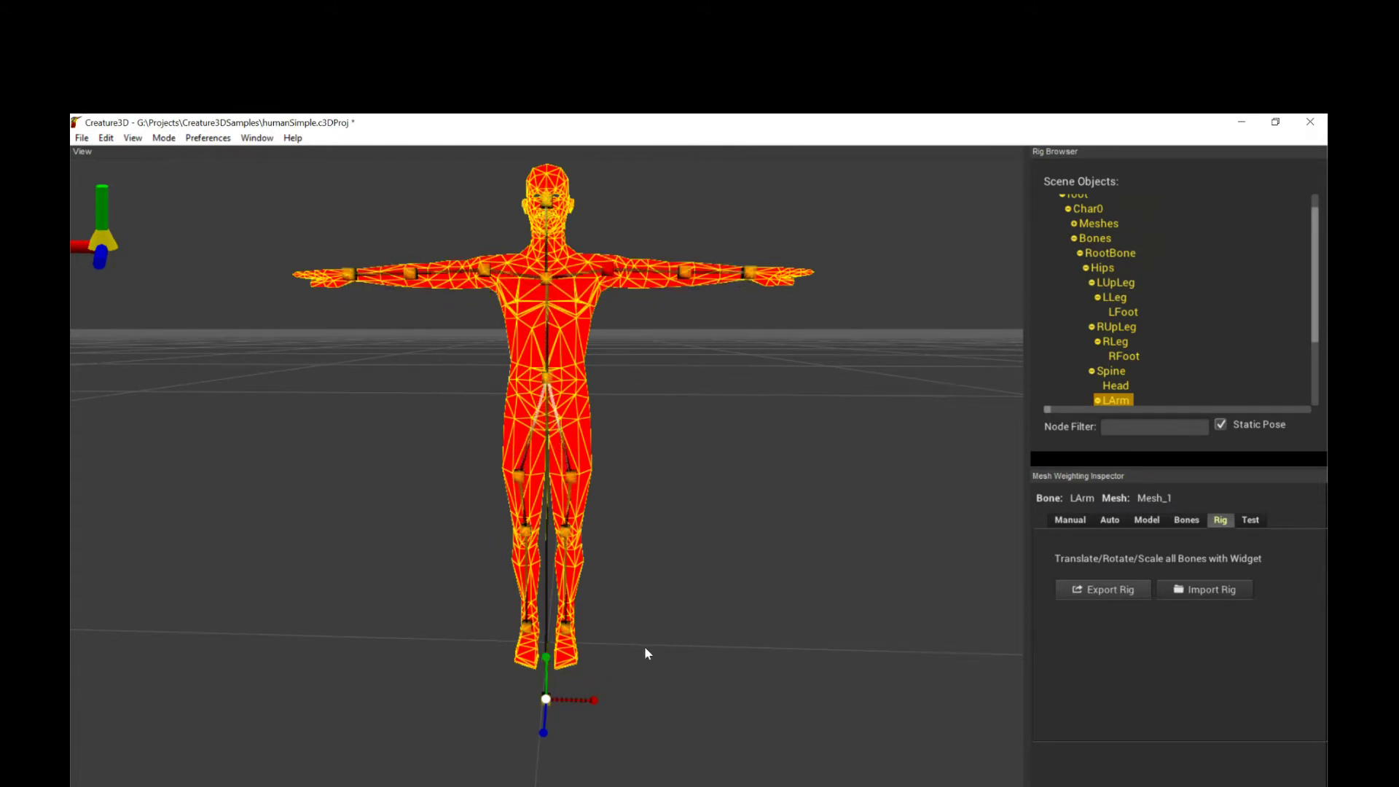
key(e)
key(w)
drag(579, 675, 578, 675)
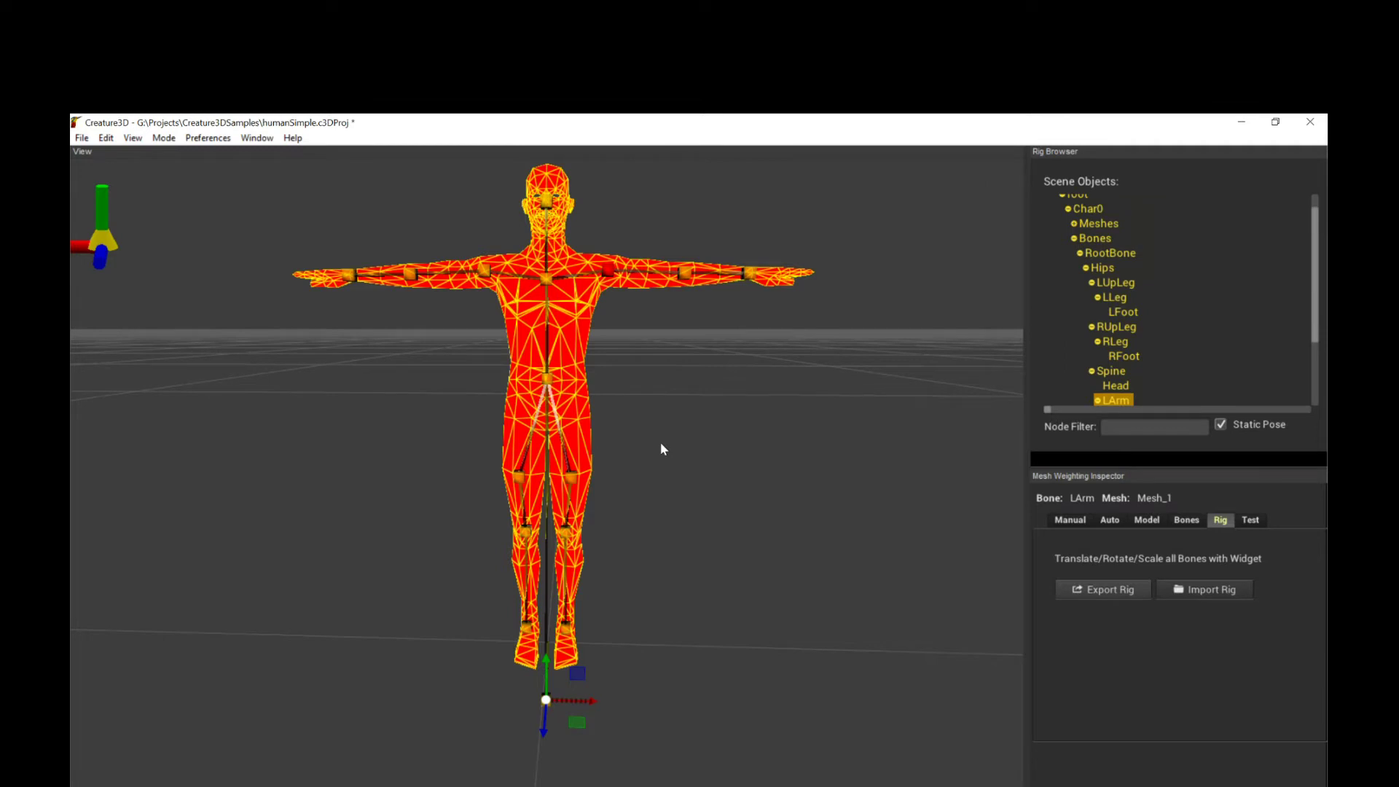
click(1205, 590)
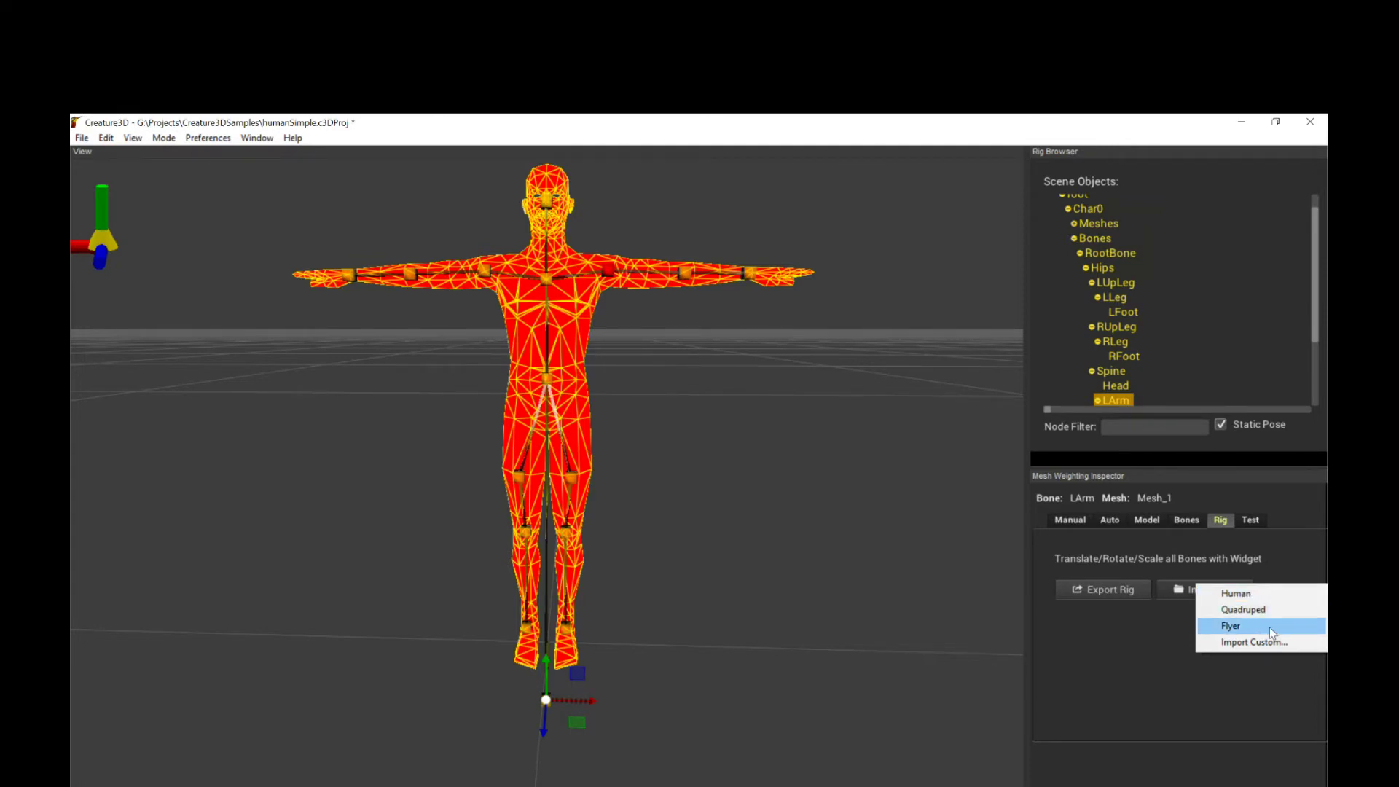
click(809, 618)
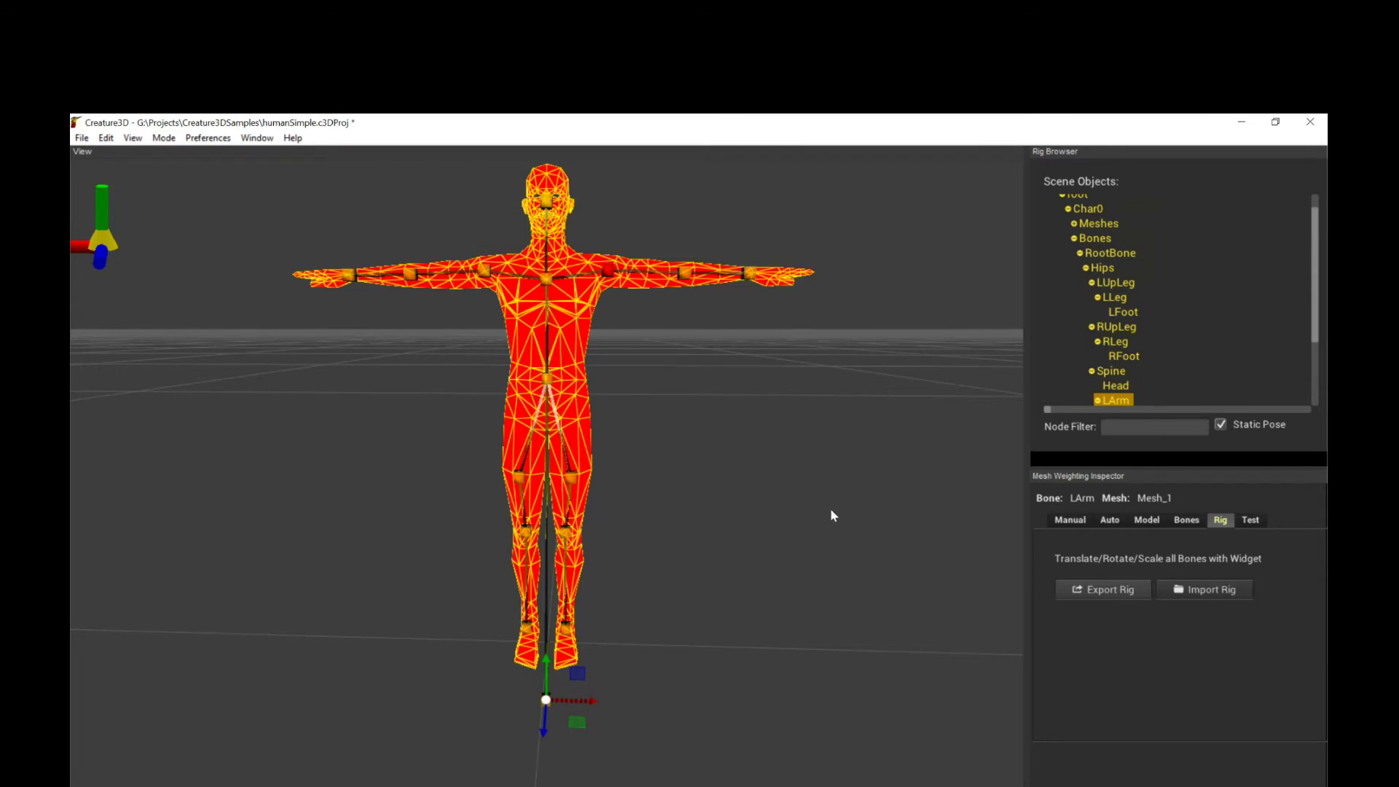
click(1206, 589)
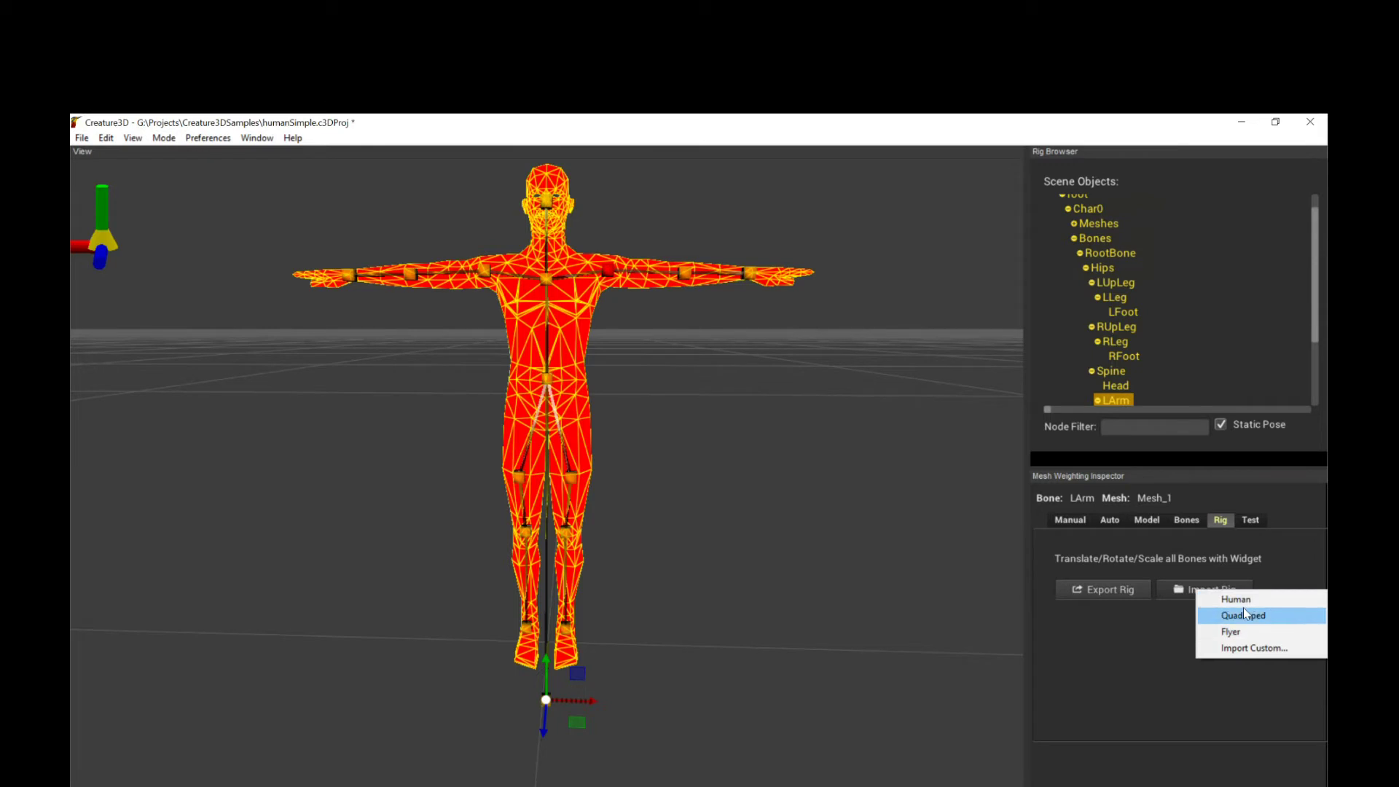
click(813, 569)
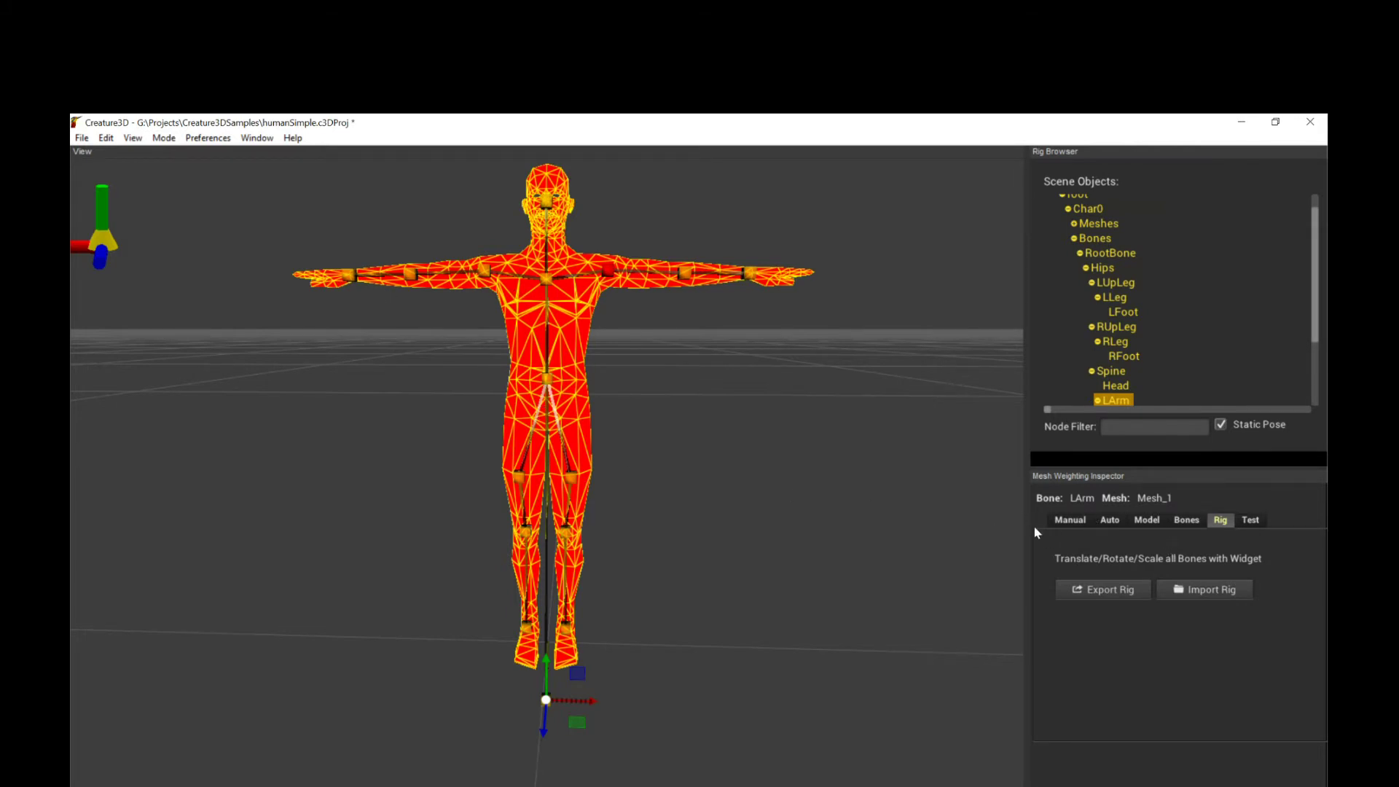
Show the Auto capsule weighting settings and orbit around the capsule-fitted character
click(1117, 523)
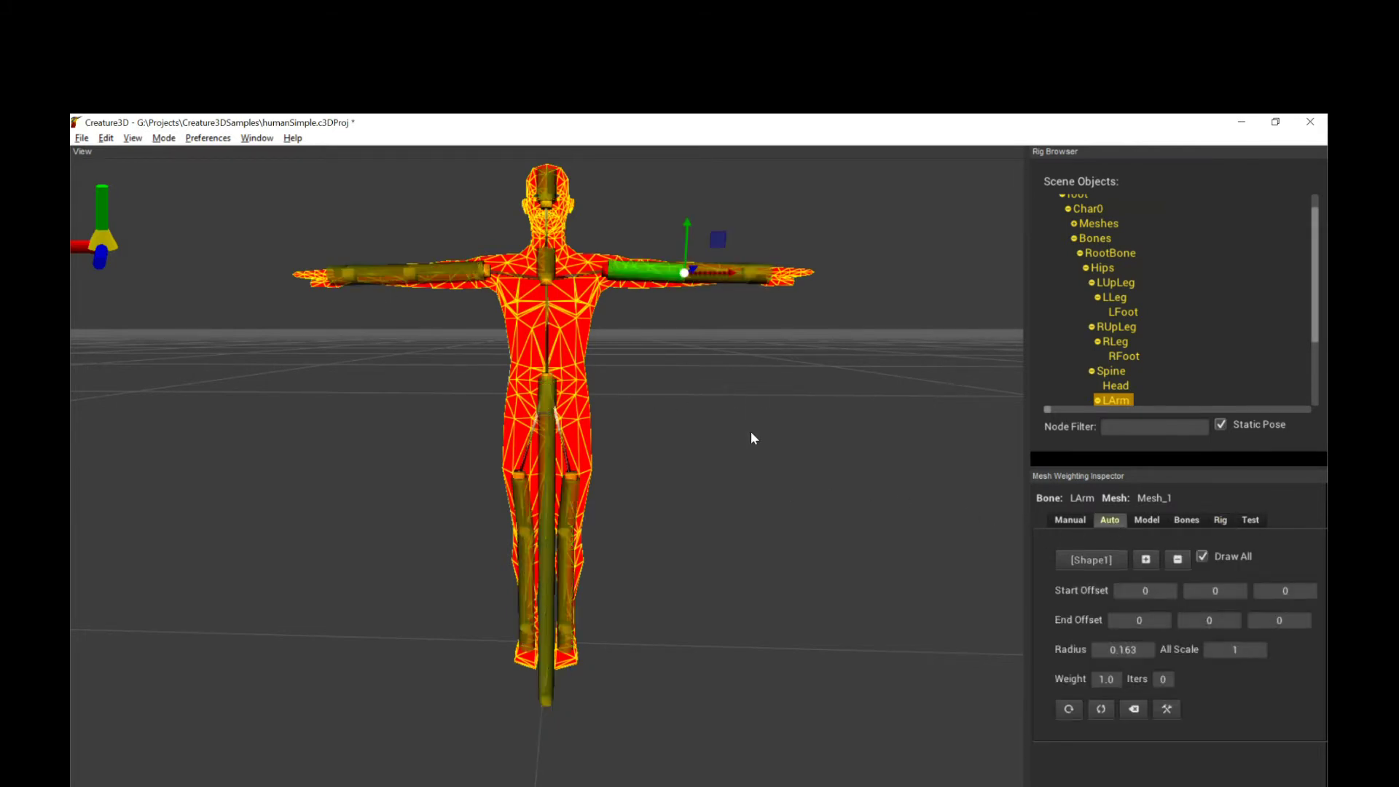
middle_drag(751, 432, 605, 397)
middle_drag(718, 352, 646, 313)
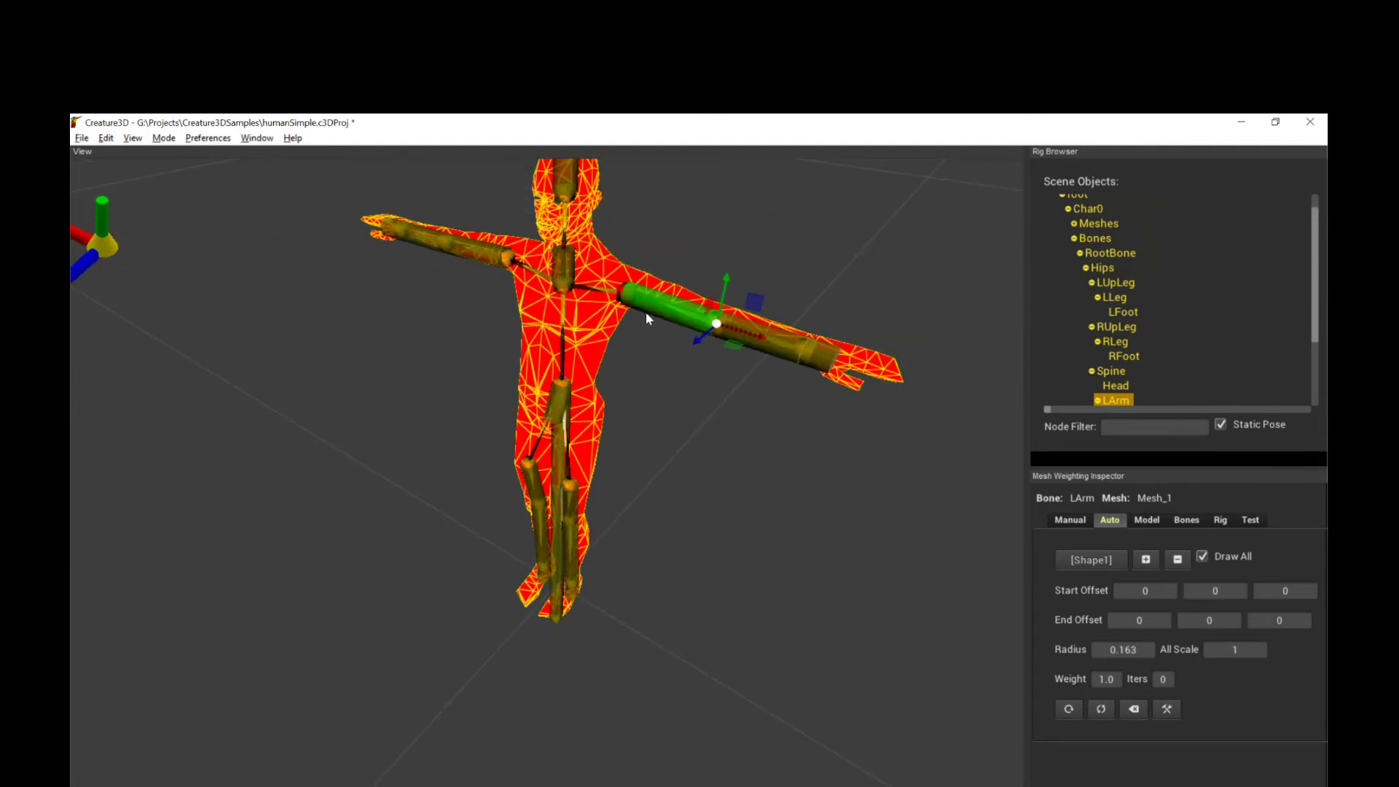
click(809, 349)
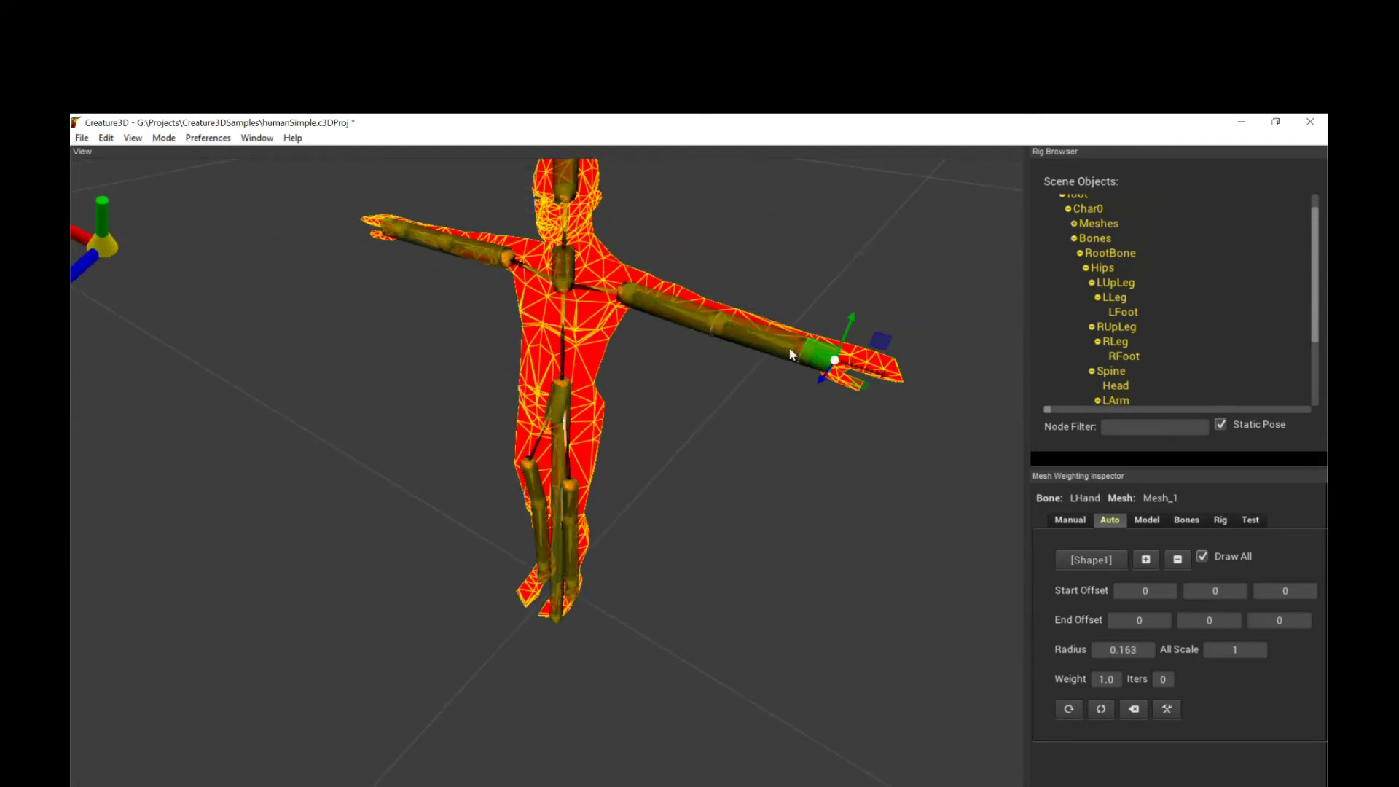
click(577, 326)
middle_drag(577, 325, 679, 350)
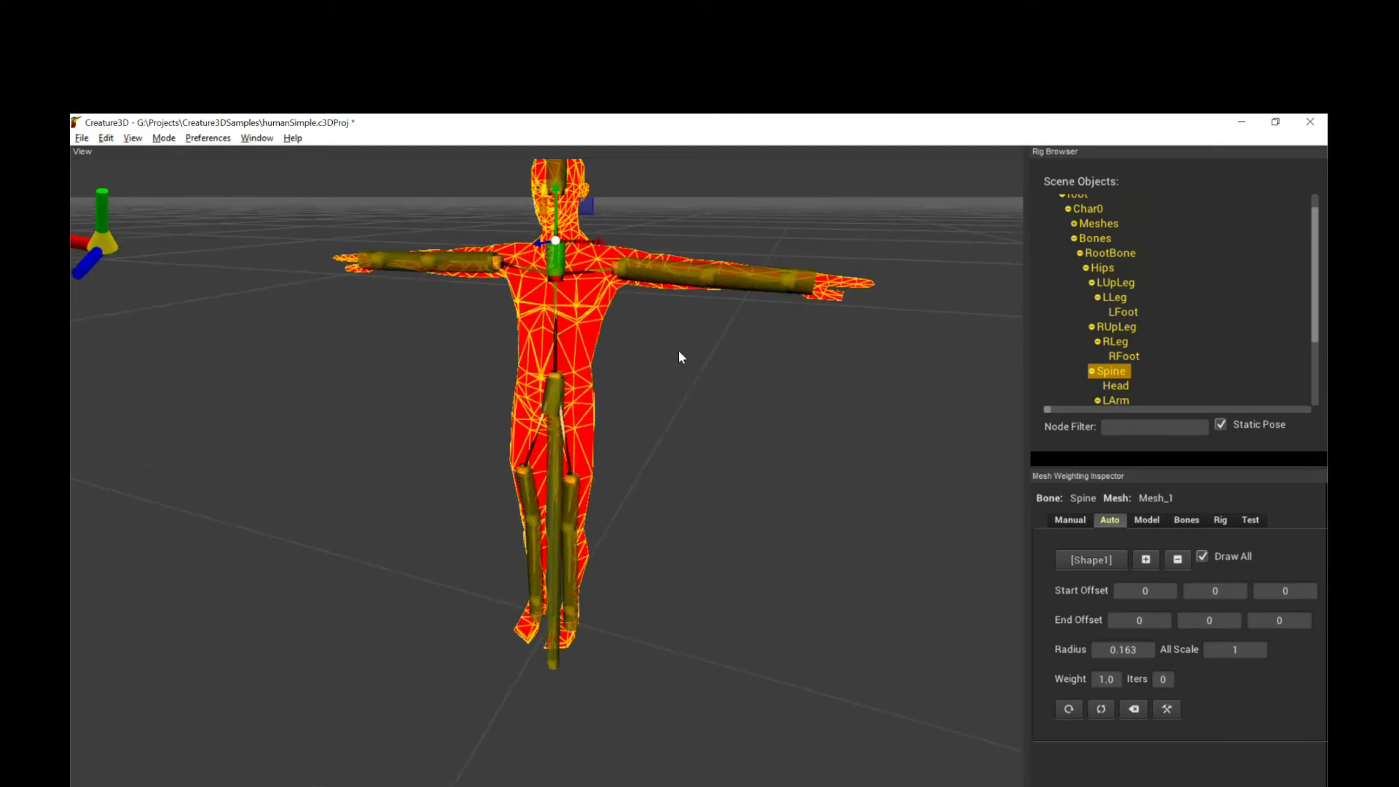
Extend the Hips proxy capsule's end upward through the torso
click(556, 386)
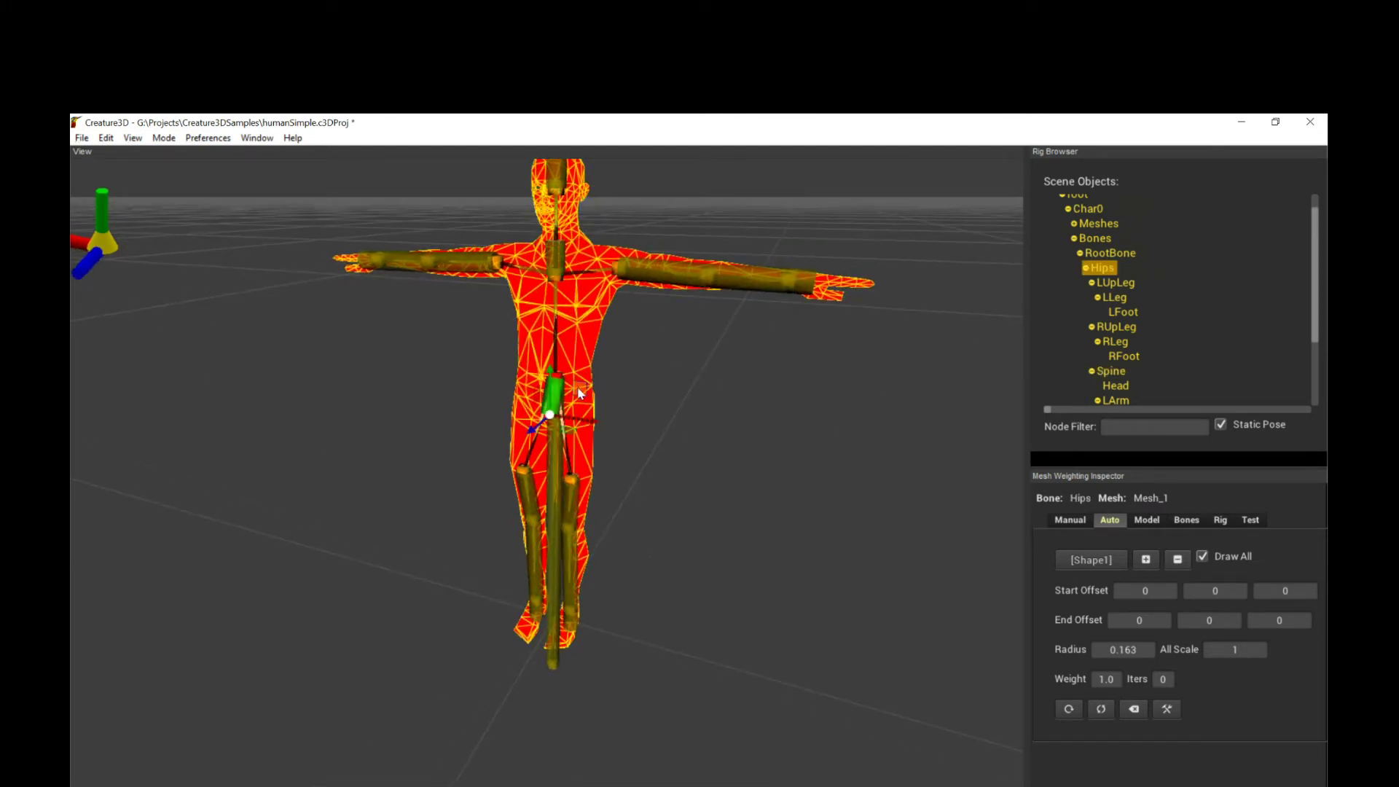
drag(581, 397, 583, 245)
middle_drag(583, 245, 637, 374)
middle_drag(669, 254, 658, 324)
Stretch the Spine proxy capsule up into the head
click(564, 456)
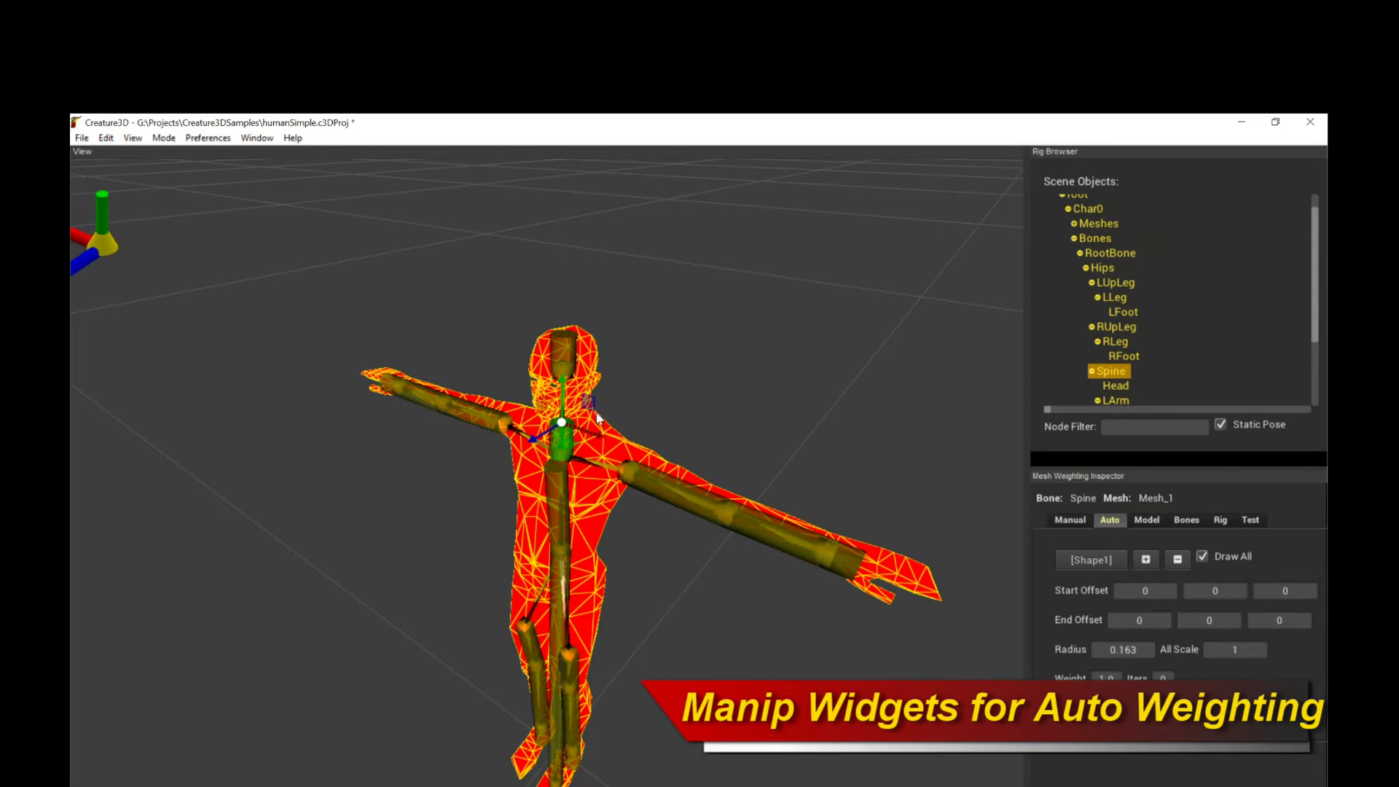
drag(590, 402, 590, 360)
middle_drag(628, 462, 652, 420)
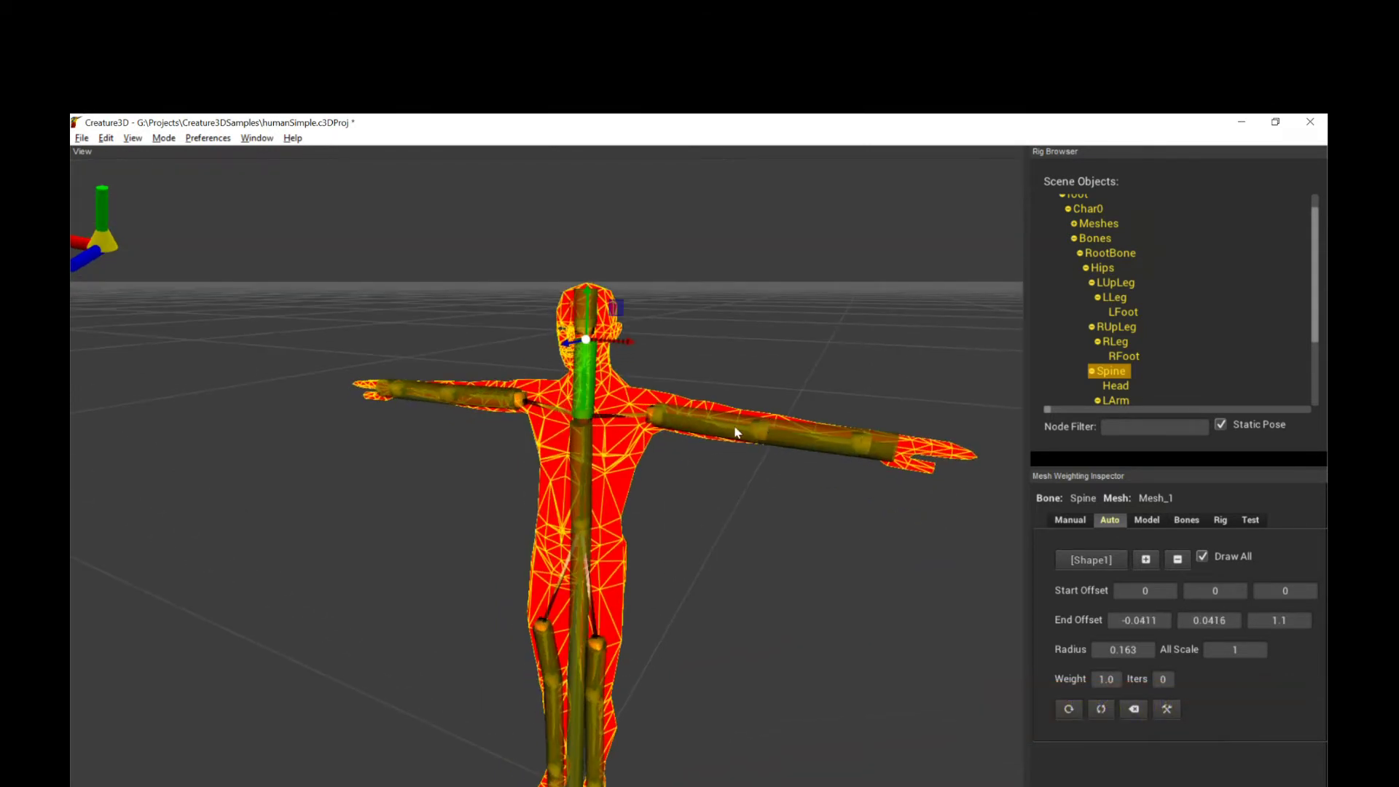
click(652, 420)
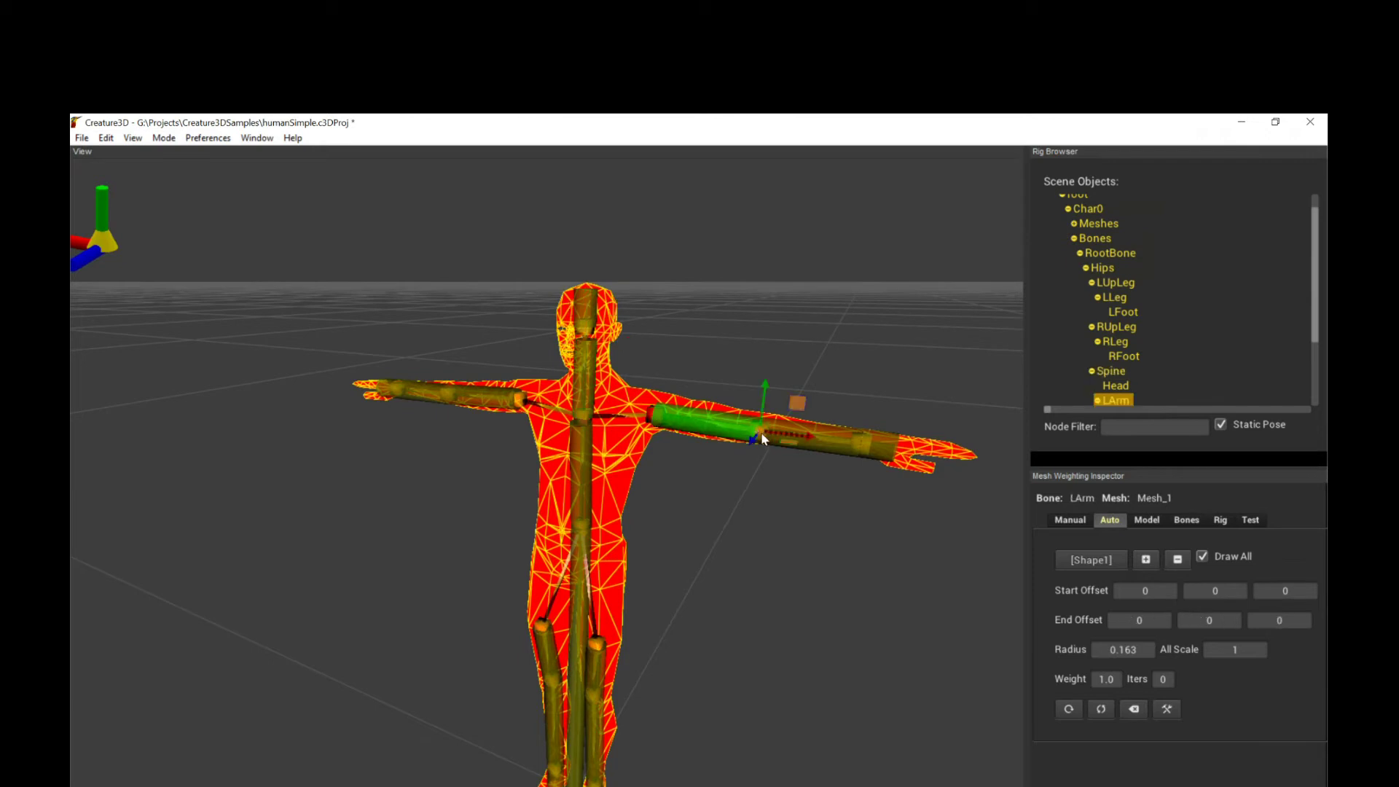
Shorten and widen the LArm capsule, and widen the LHand capsule to radius 0.263, repositioning its end
mouse_move(796, 400)
mouse_down()
mouse_move(604, 382)
mouse_move(788, 402)
mouse_up()
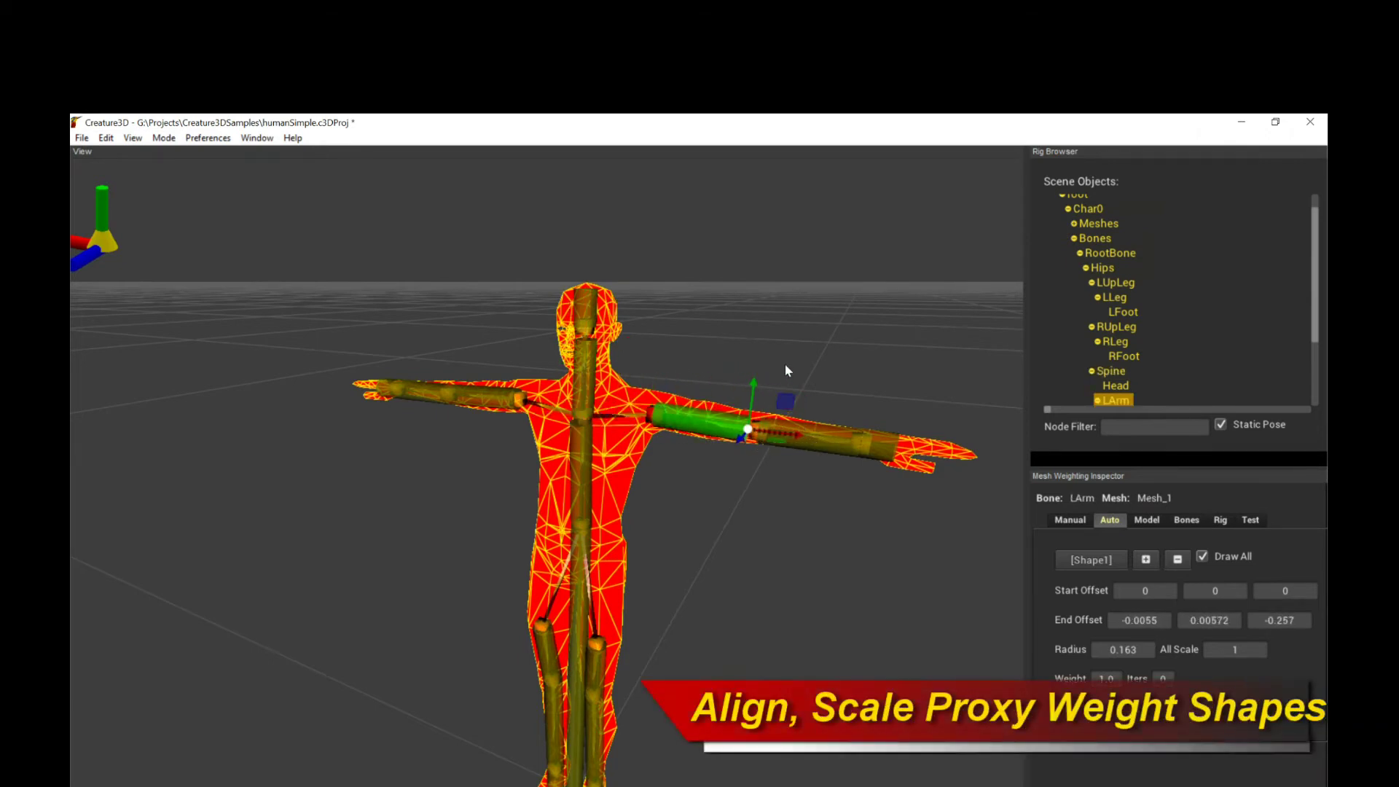
drag(753, 378, 821, 341)
click(878, 446)
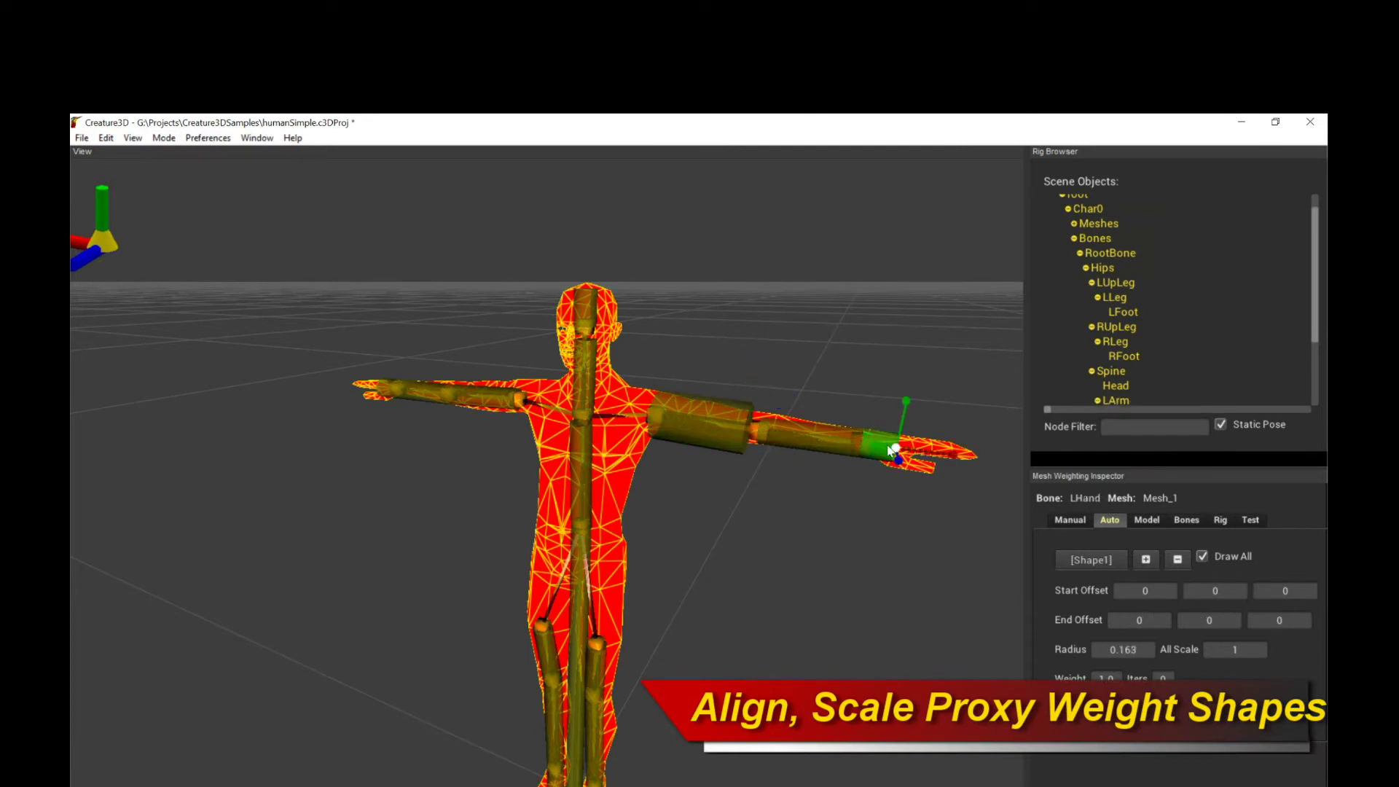
drag(955, 455, 951, 424)
key(w)
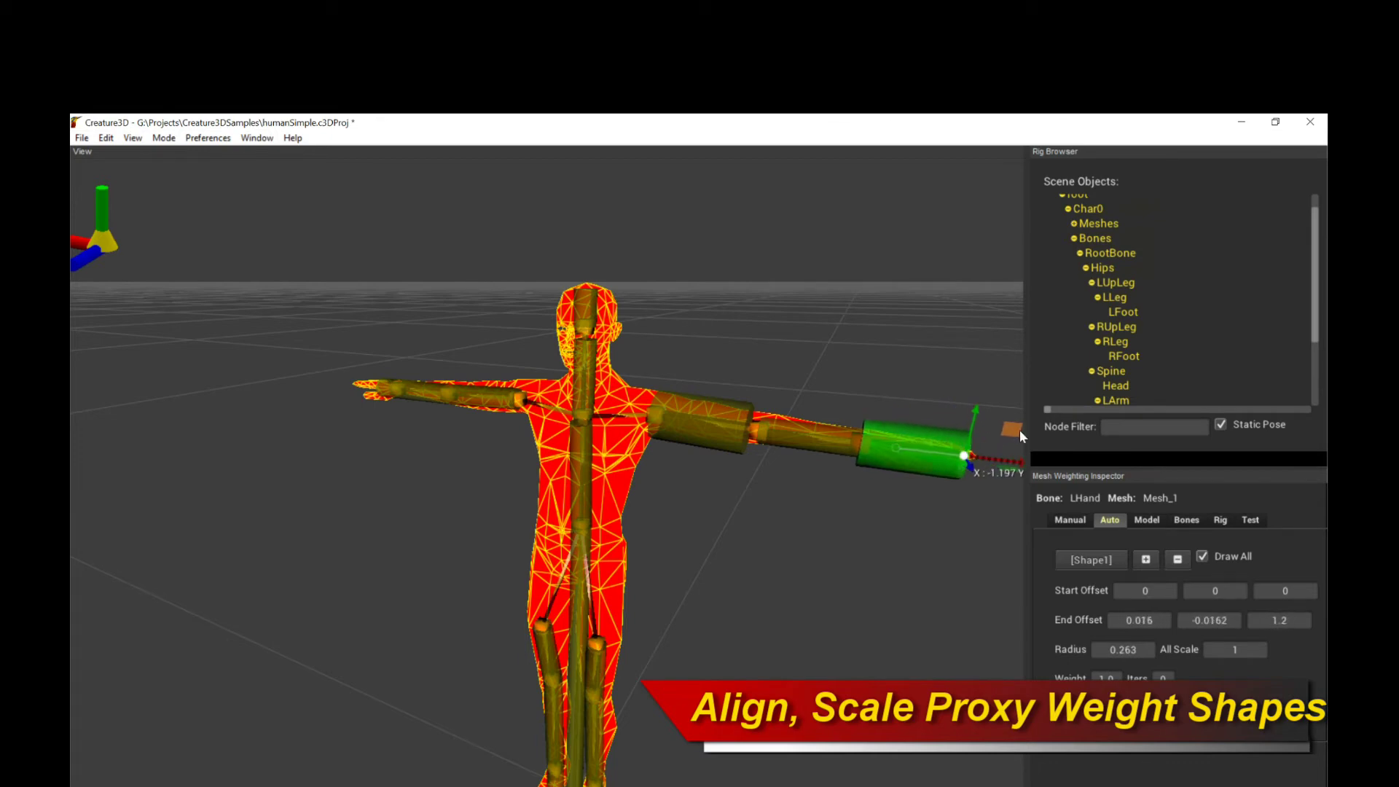
mouse_move(1020, 430)
mouse_down()
mouse_move(806, 442)
mouse_move(1003, 429)
mouse_up()
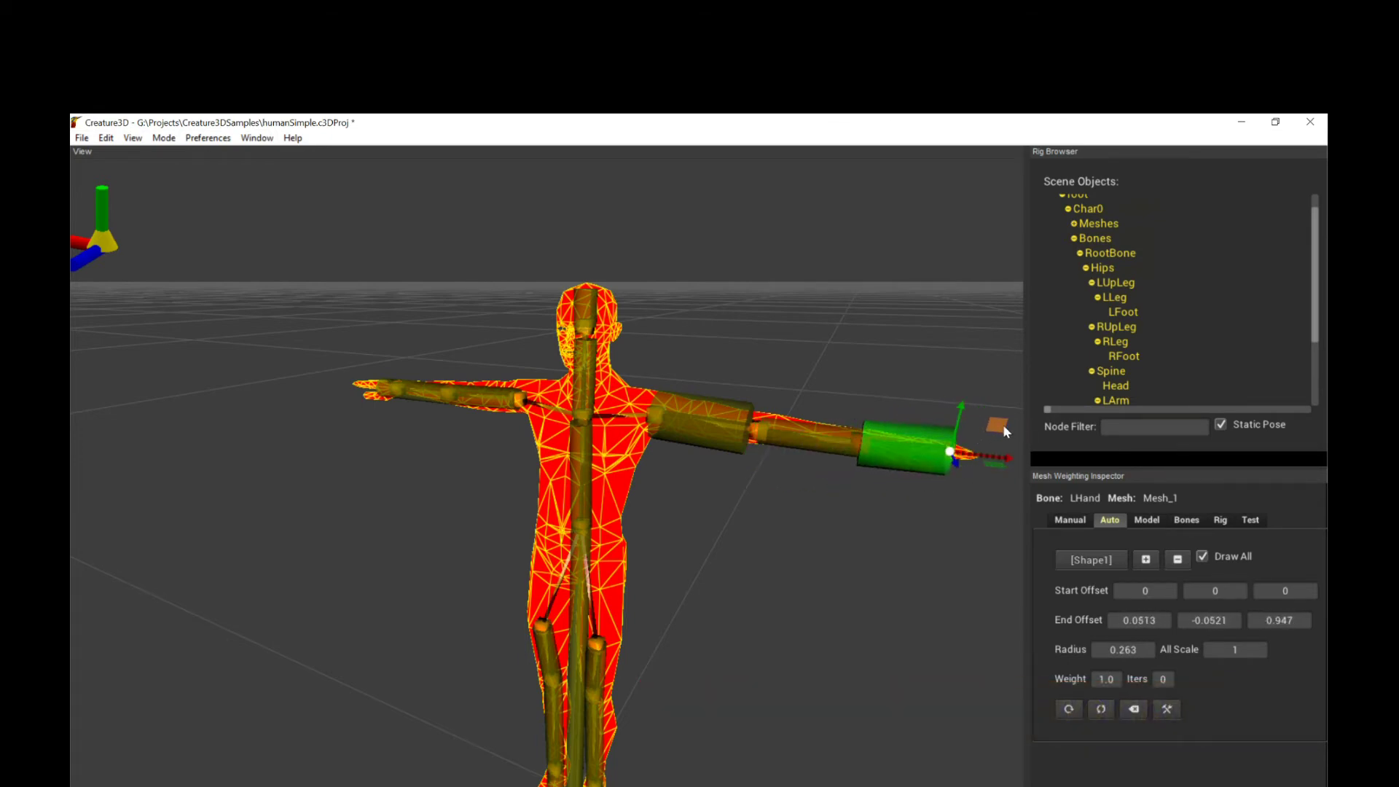
Check the LForeArm, RArm, RHand and RForeArm capsules, then run auto weighting for ALL bones
middle_drag(961, 506, 944, 488)
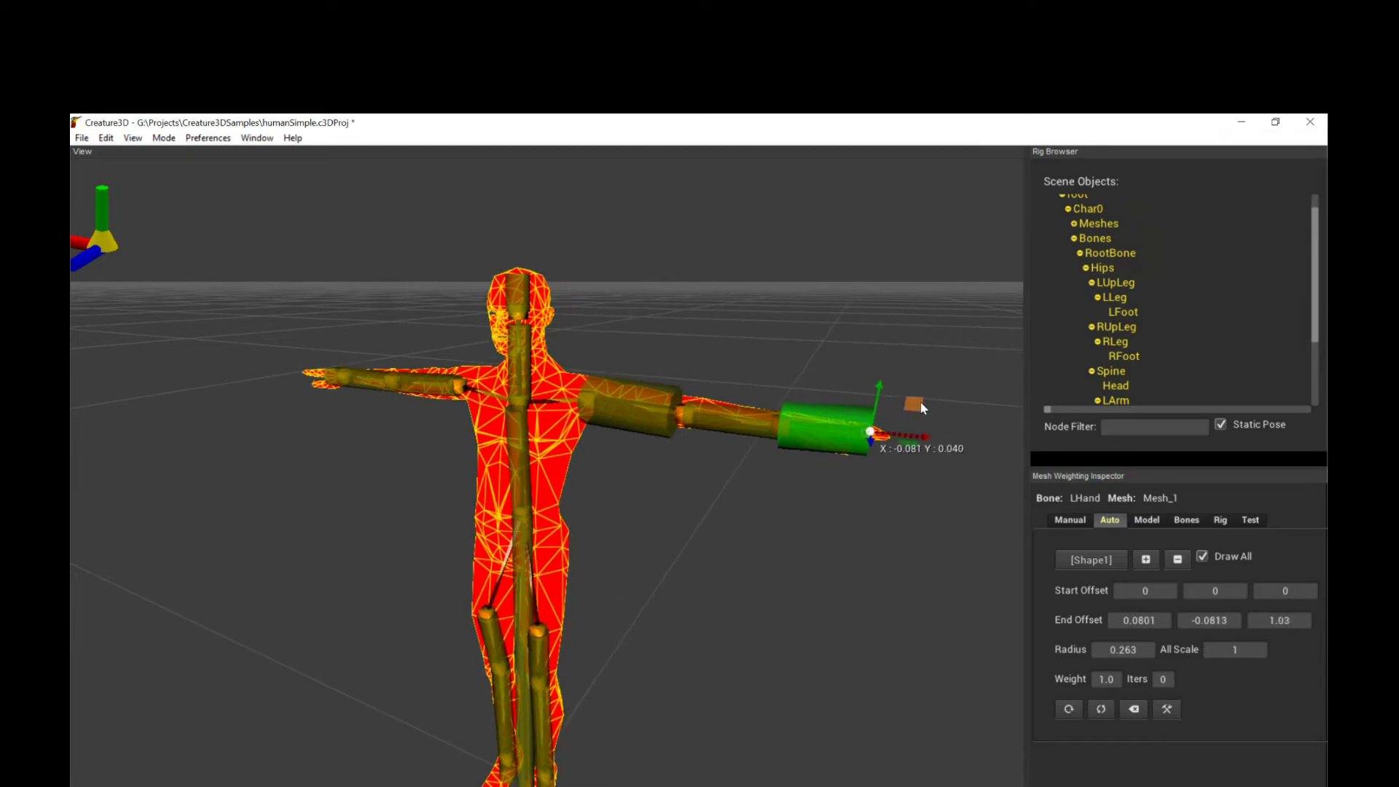
middle_drag(867, 502, 860, 495)
click(678, 409)
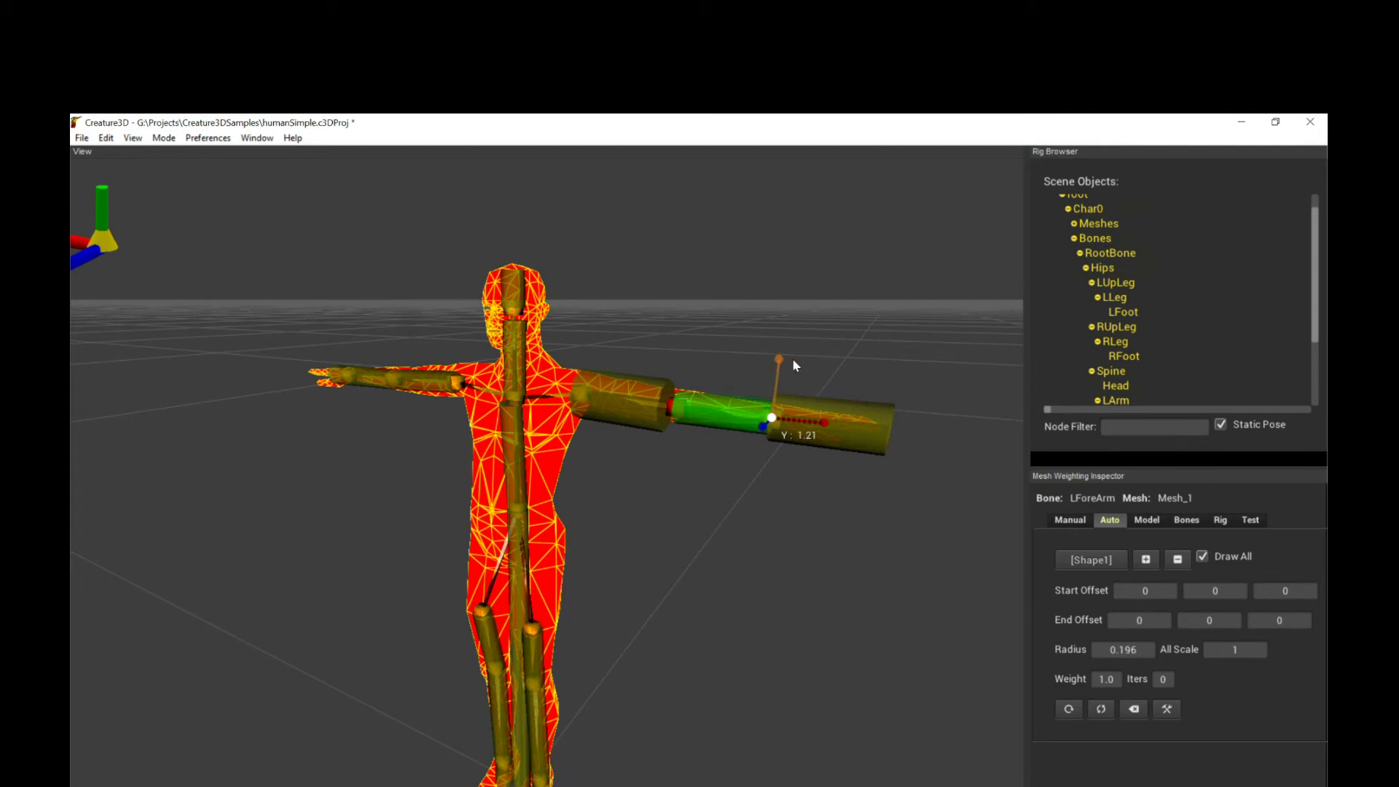
middle_drag(759, 498, 749, 510)
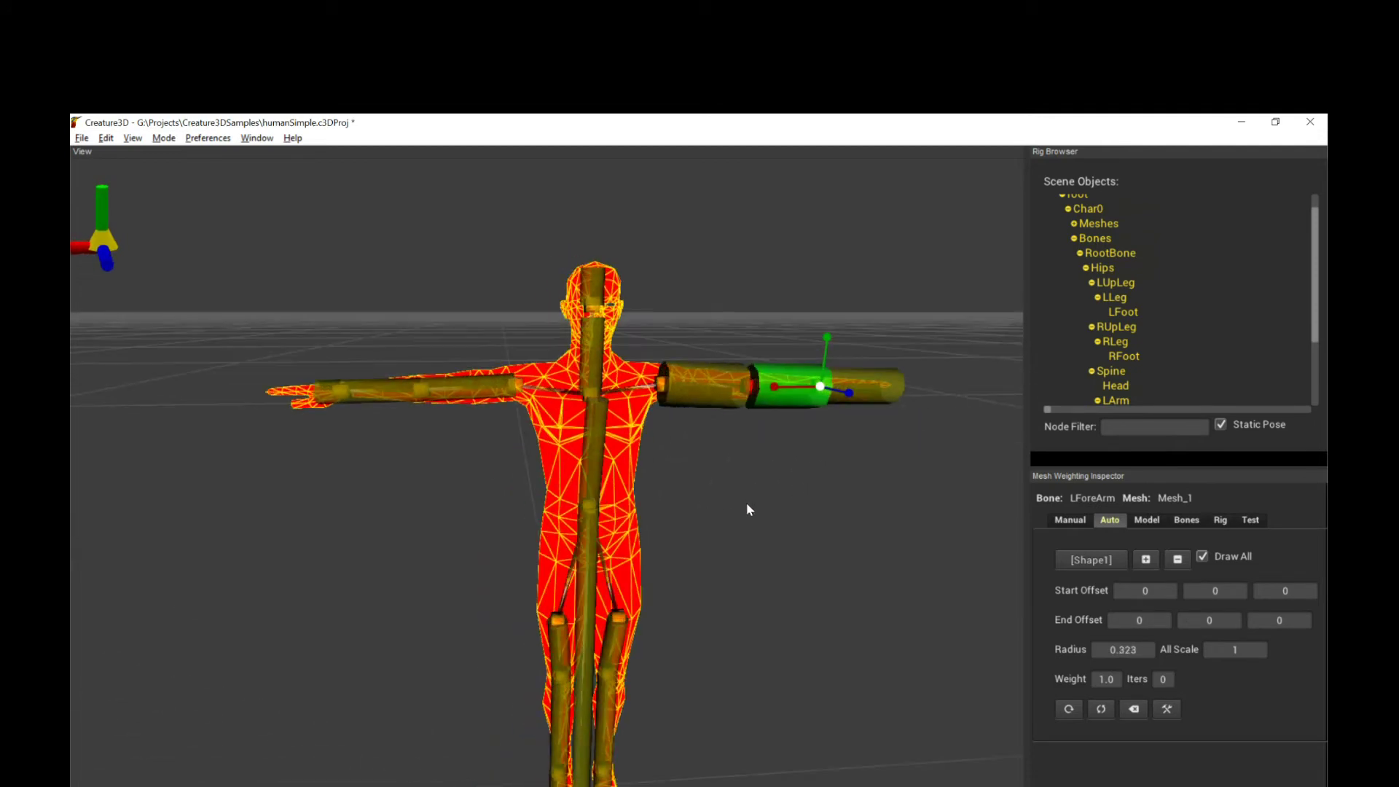
click(512, 394)
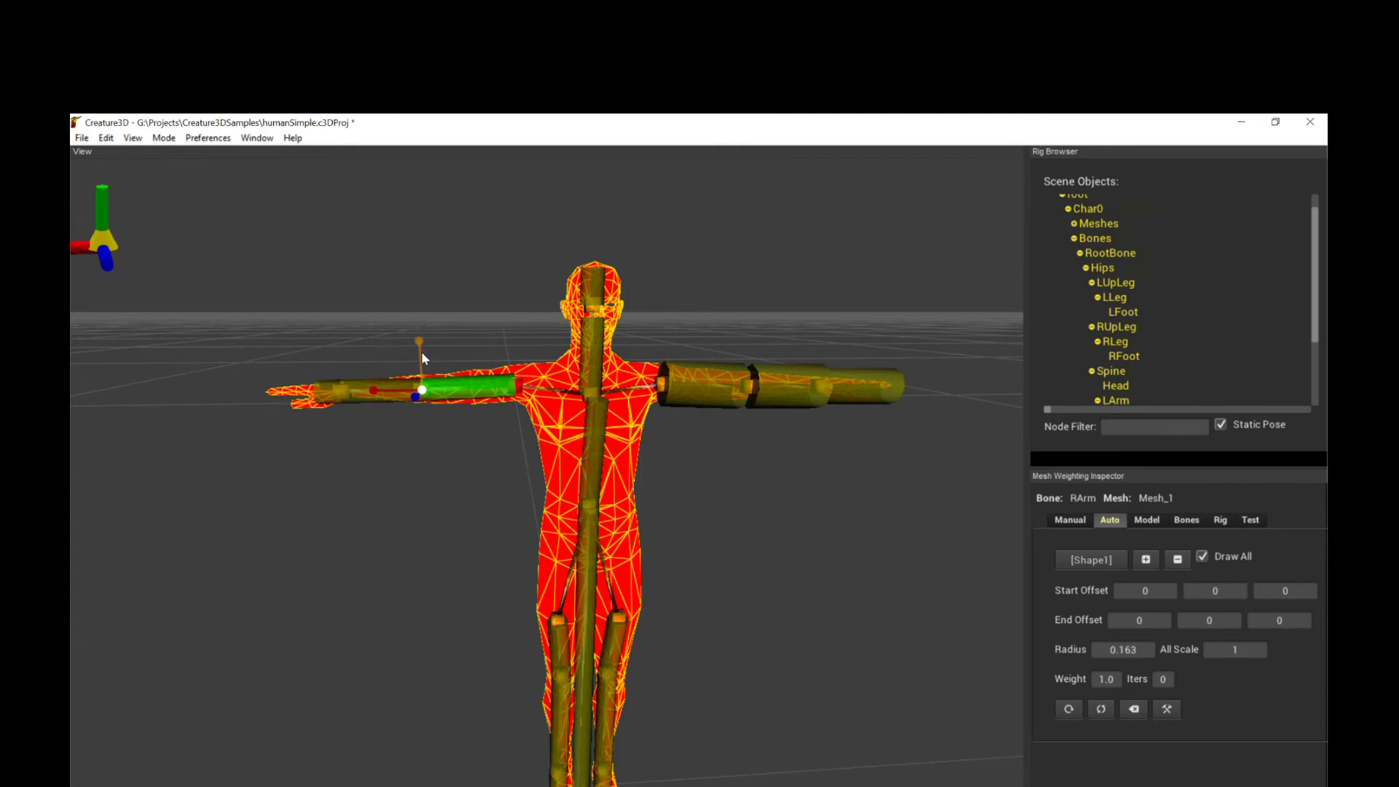
click(344, 397)
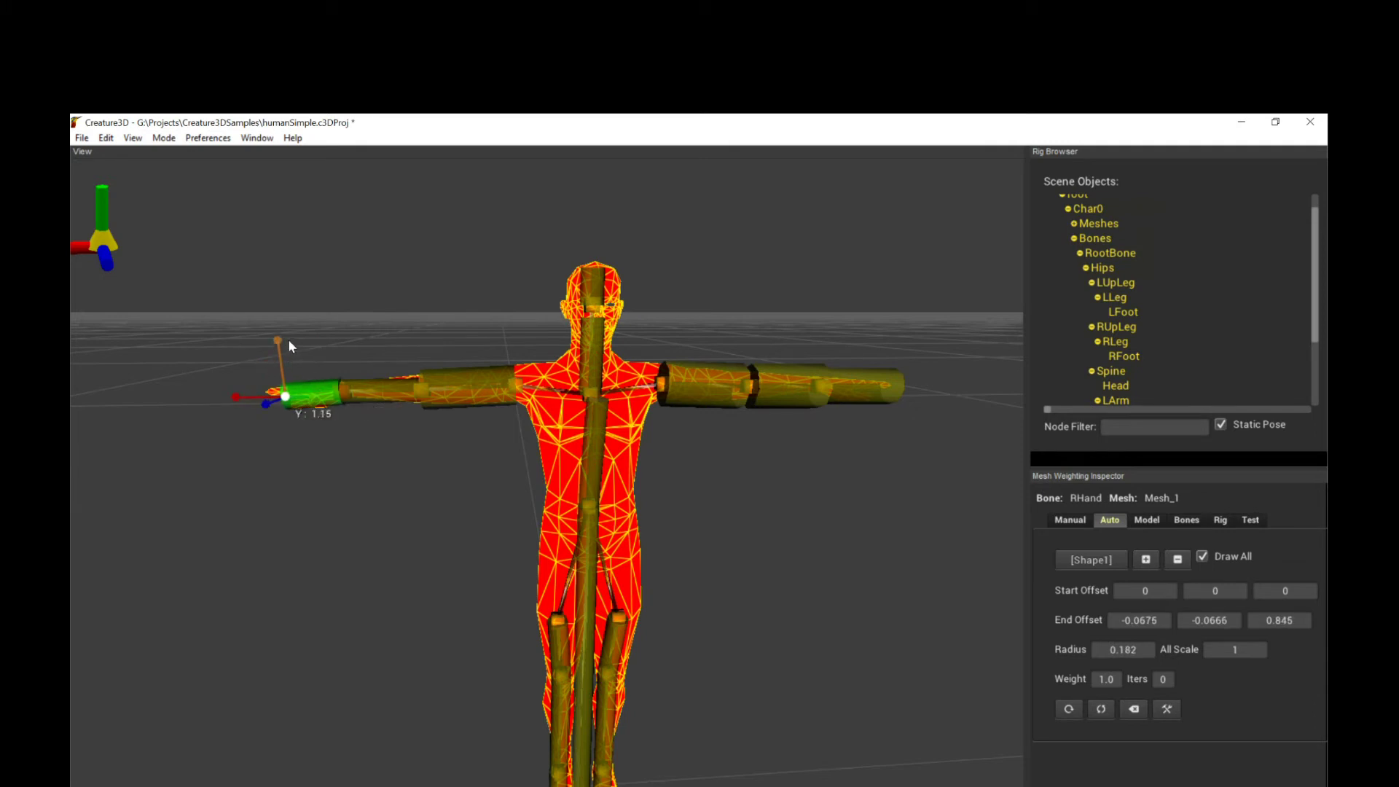
click(421, 393)
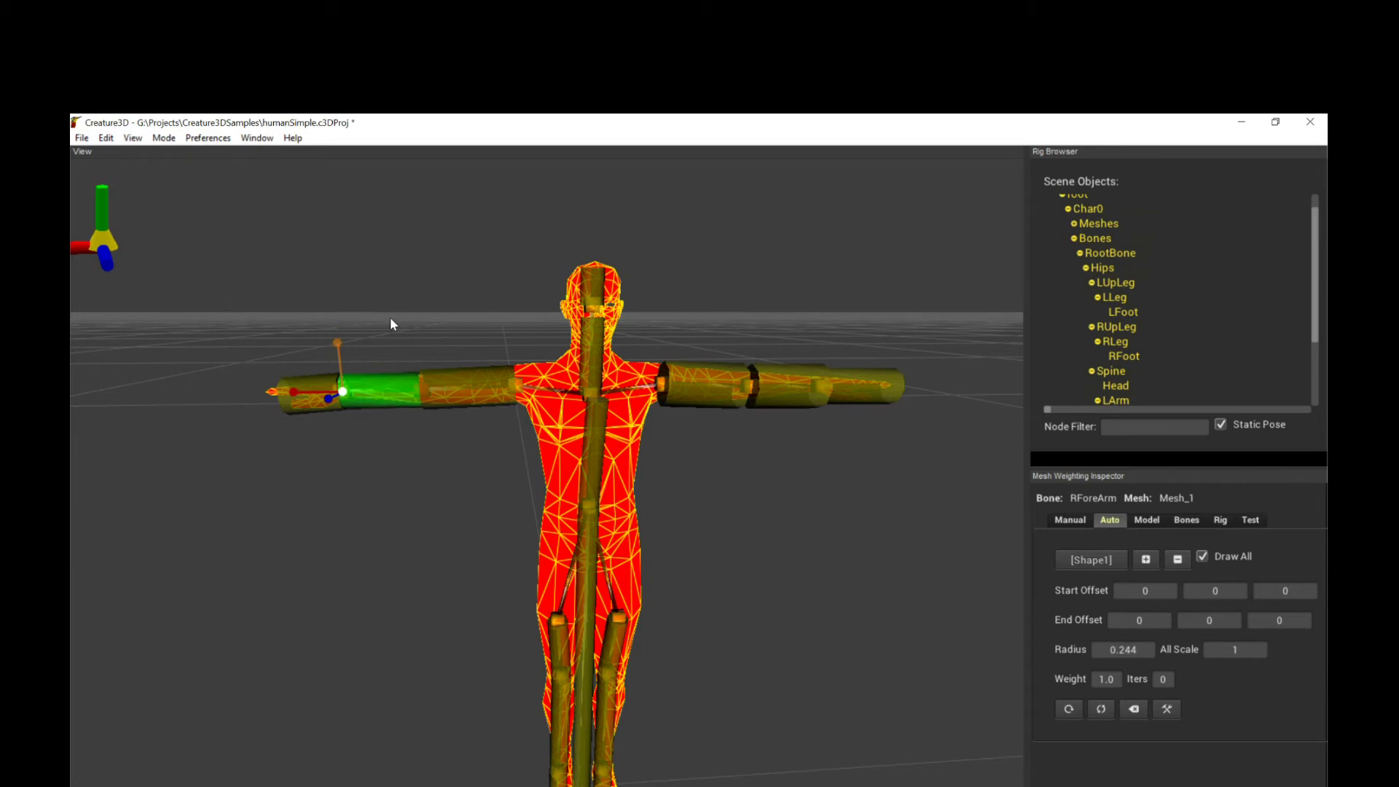
middle_drag(813, 542, 735, 494)
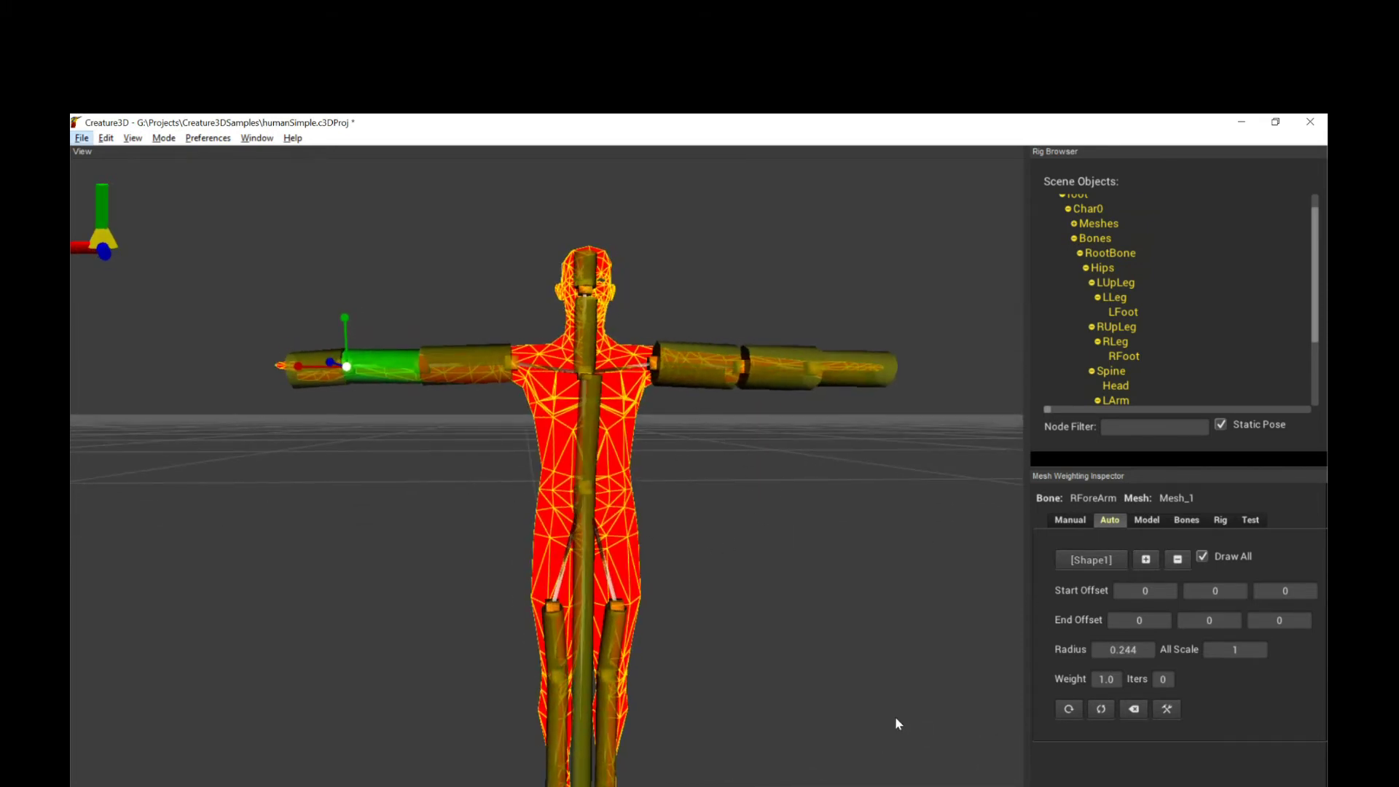
click(1103, 711)
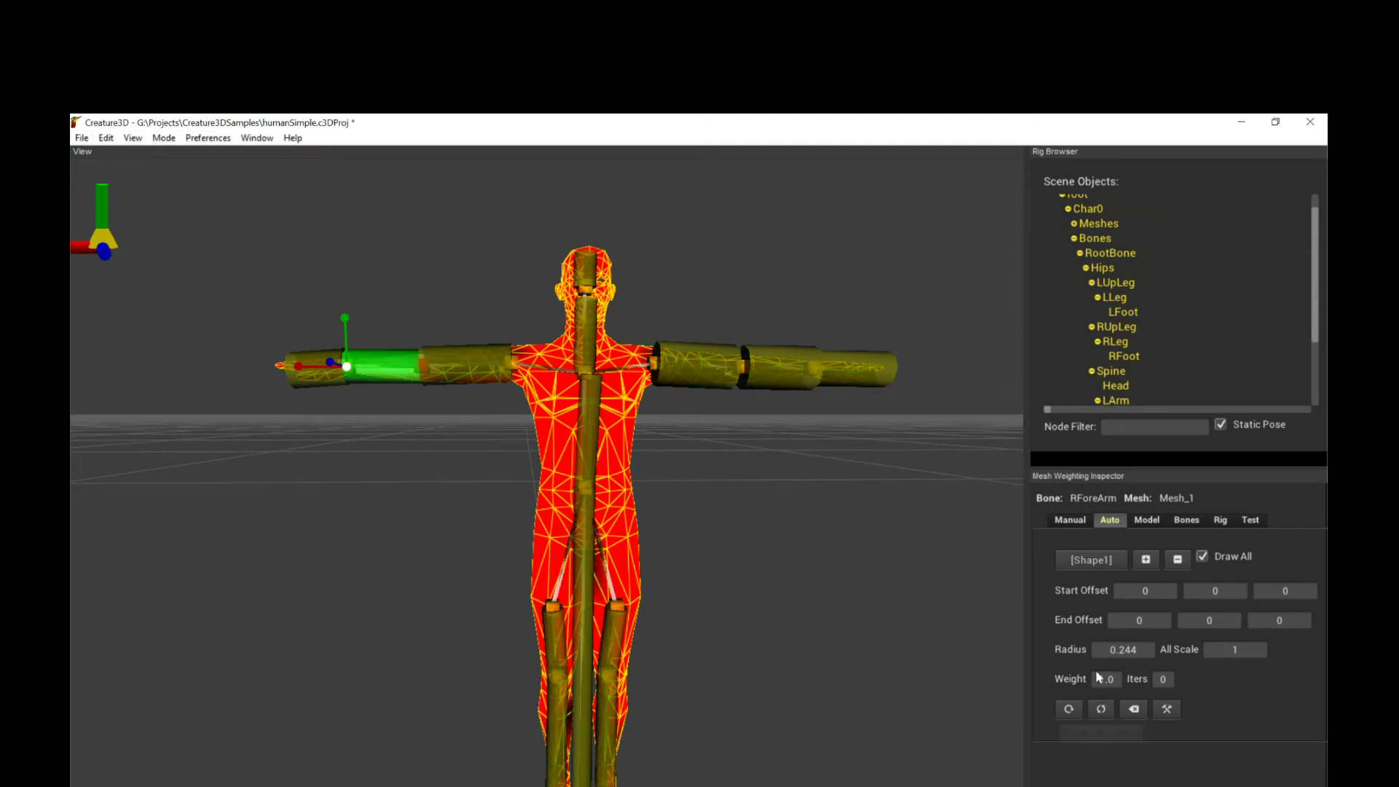
click(1070, 520)
Inspect the weight colours of the LForeArm, LLeg, LFoot and RLeg bones on the mesh
click(742, 375)
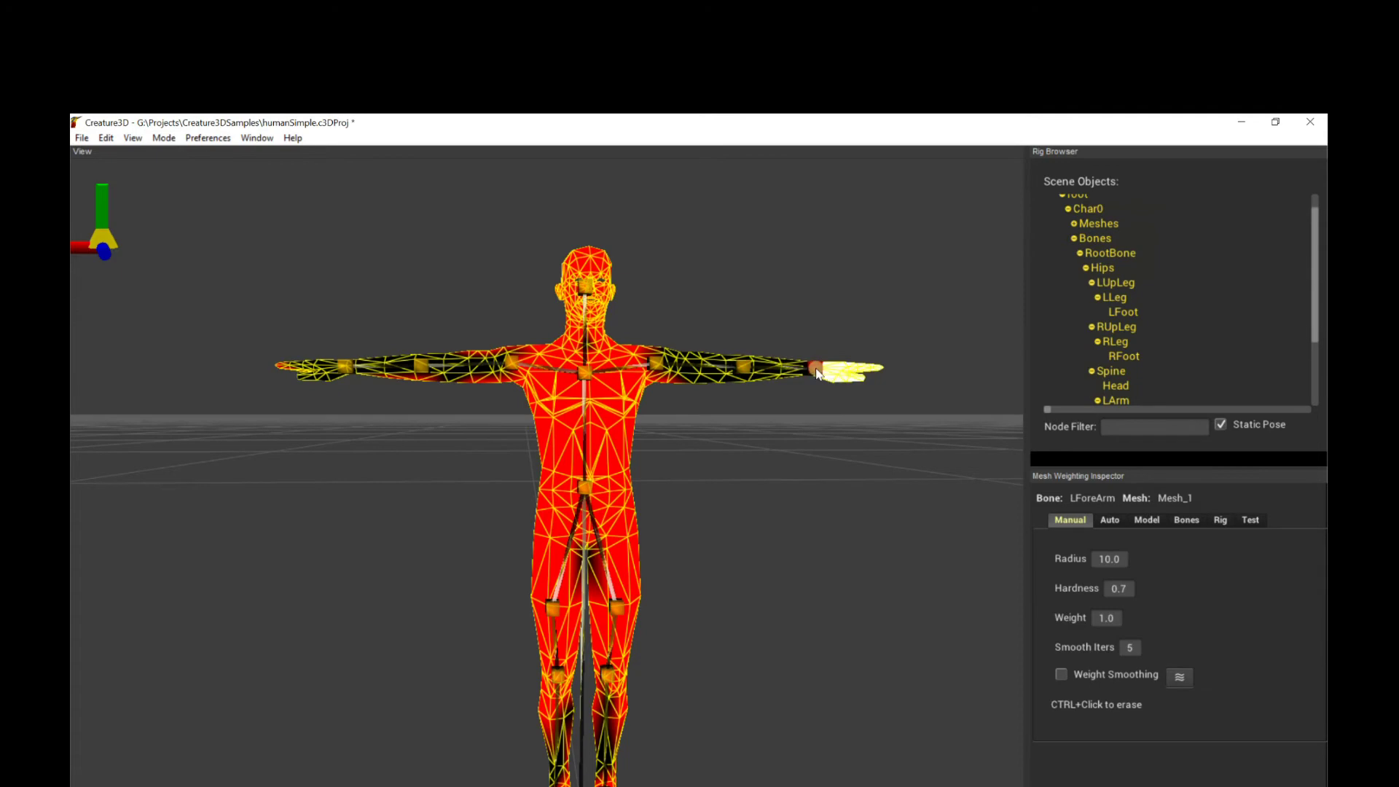
drag(458, 424, 493, 465)
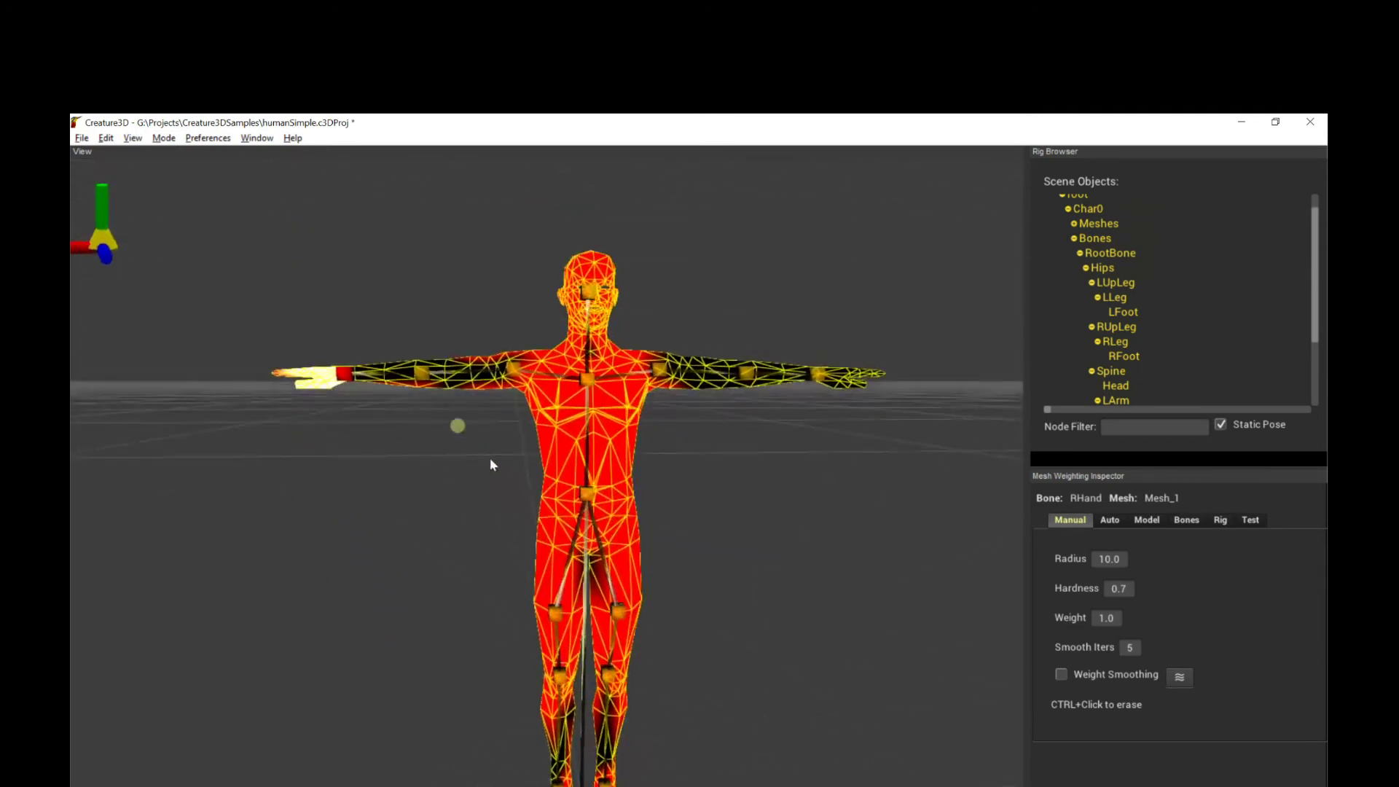
drag(705, 636, 736, 525)
click(610, 674)
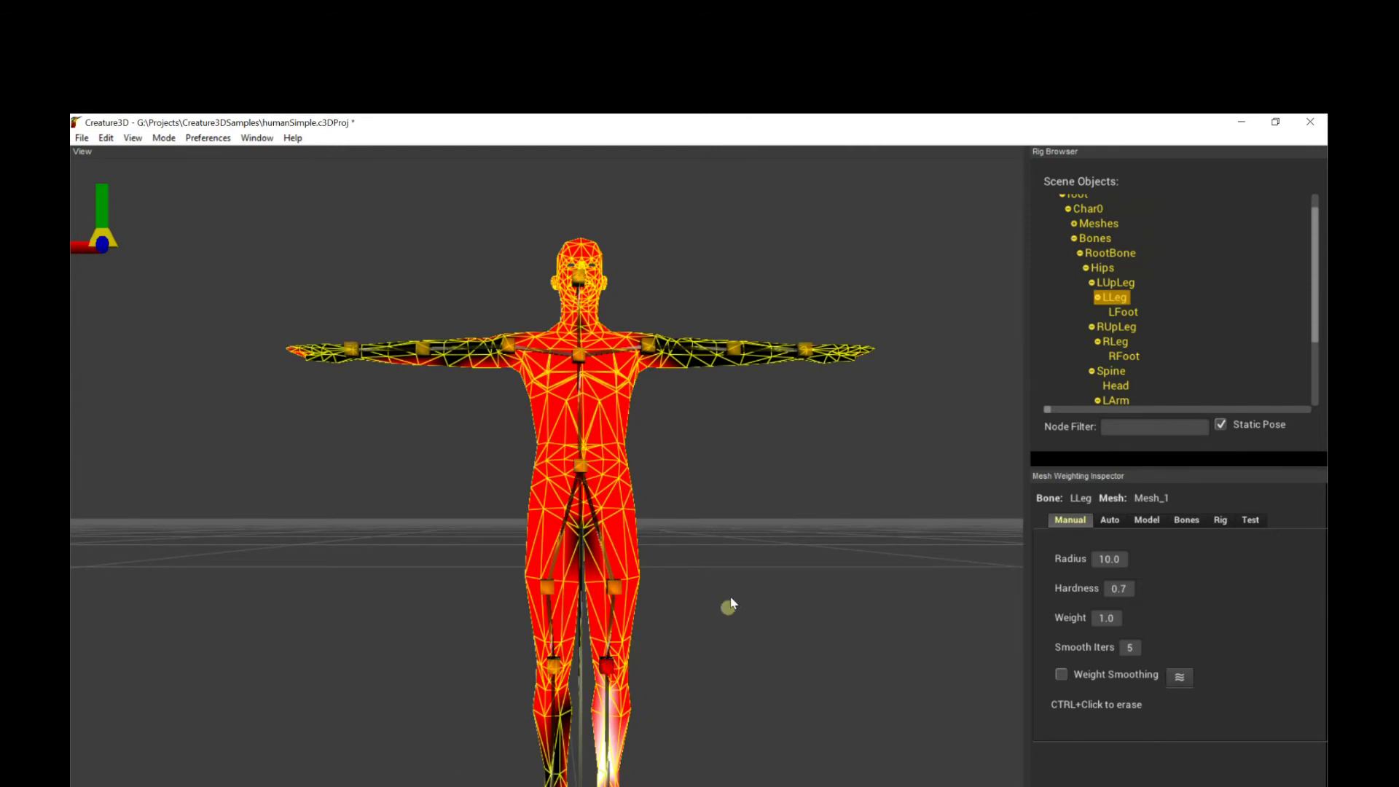
drag(728, 607, 721, 554)
click(614, 698)
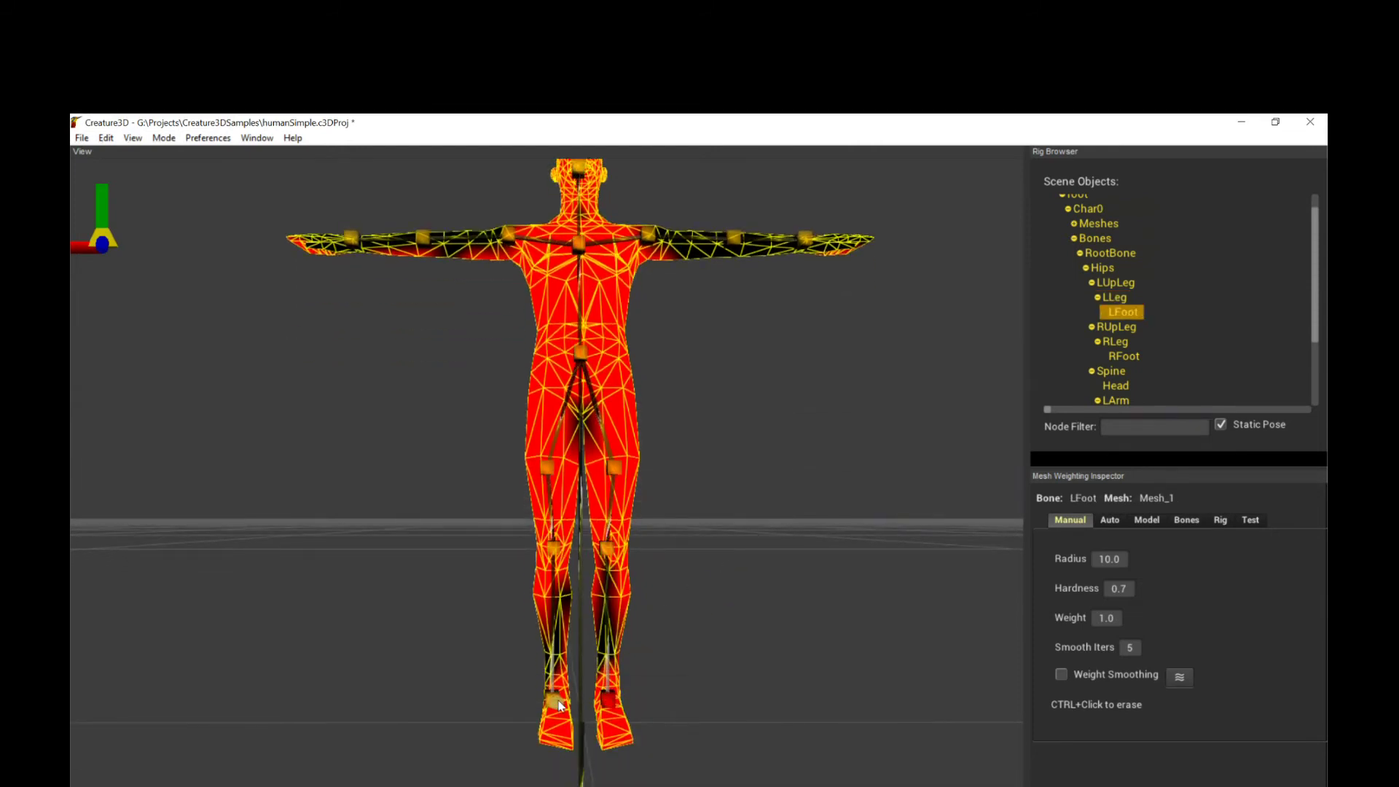
click(555, 550)
drag(765, 468, 623, 448)
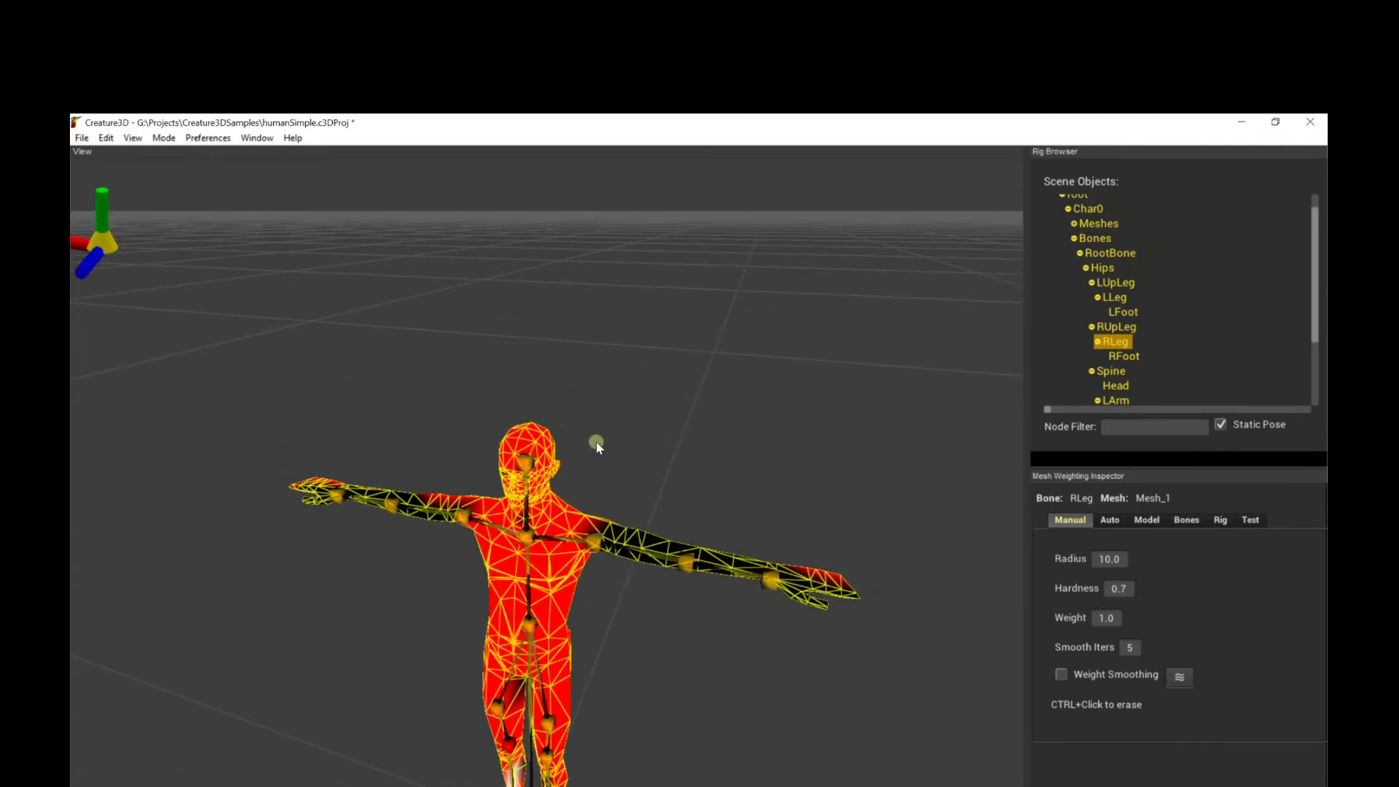
Paint weight over the head and face, then the lower face, ear and neck
alt+right_drag(623, 443, 670, 444)
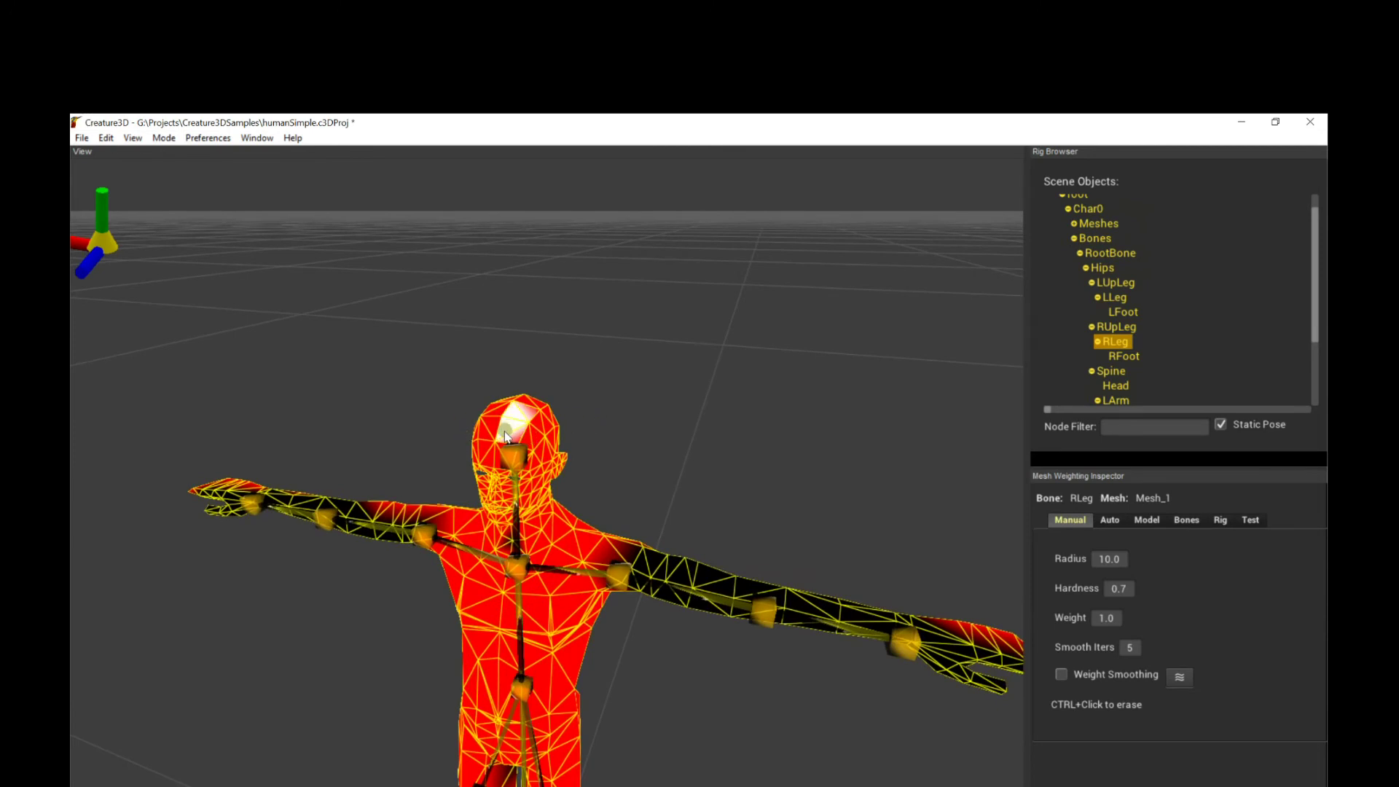
drag(484, 443, 508, 489)
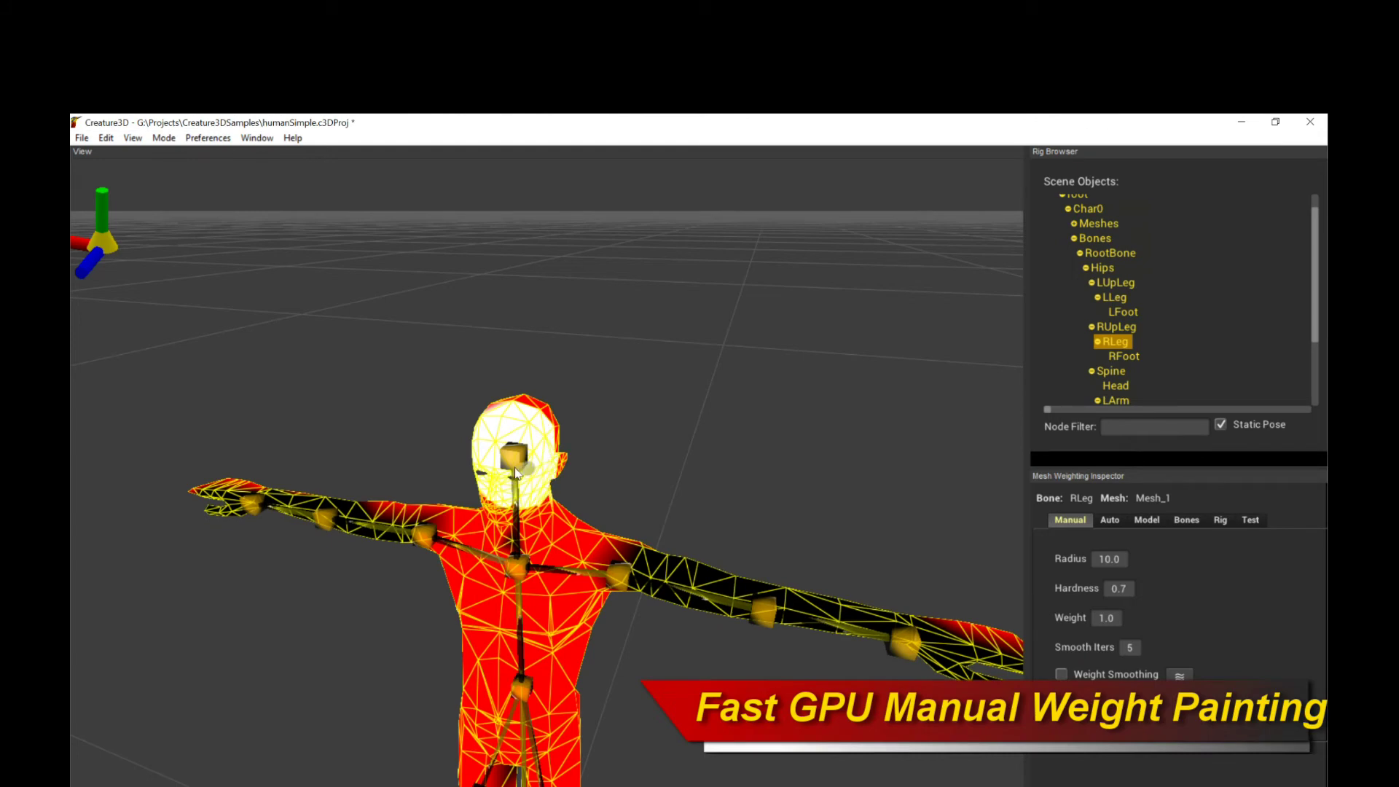
alt+drag(662, 474, 381, 379)
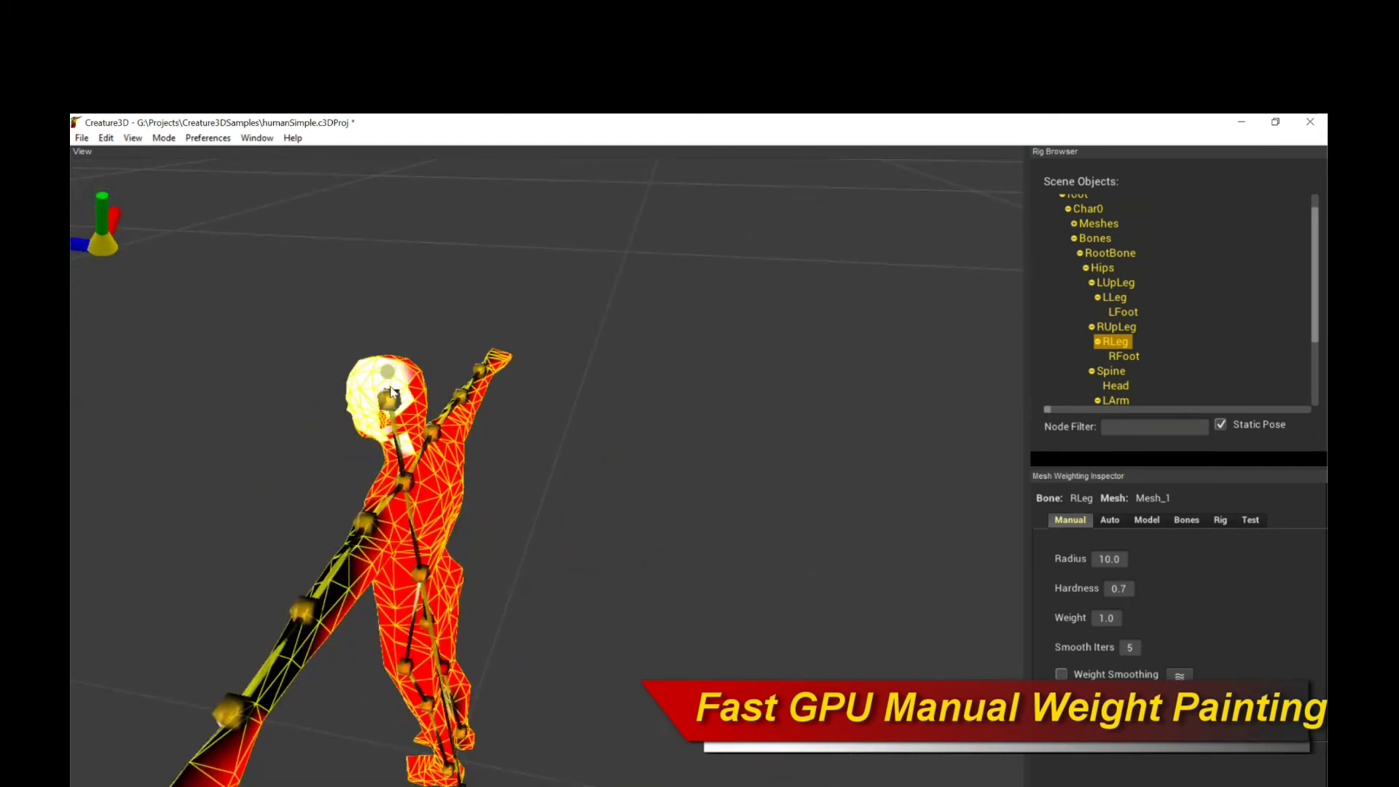
alt+drag(413, 423, 645, 466)
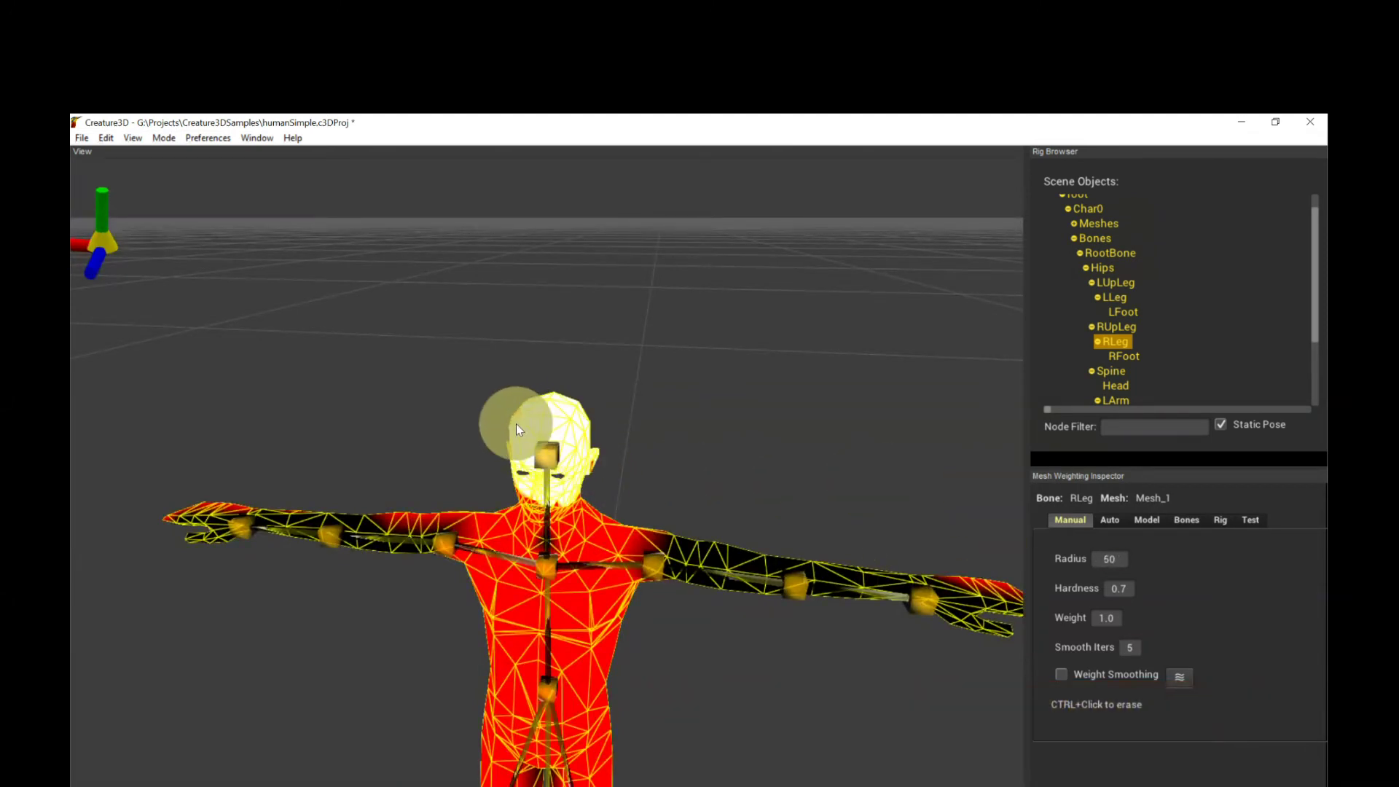
mouse_move(515, 424)
mouse_down()
mouse_move(588, 461)
mouse_move(529, 498)
mouse_move(551, 491)
mouse_up()
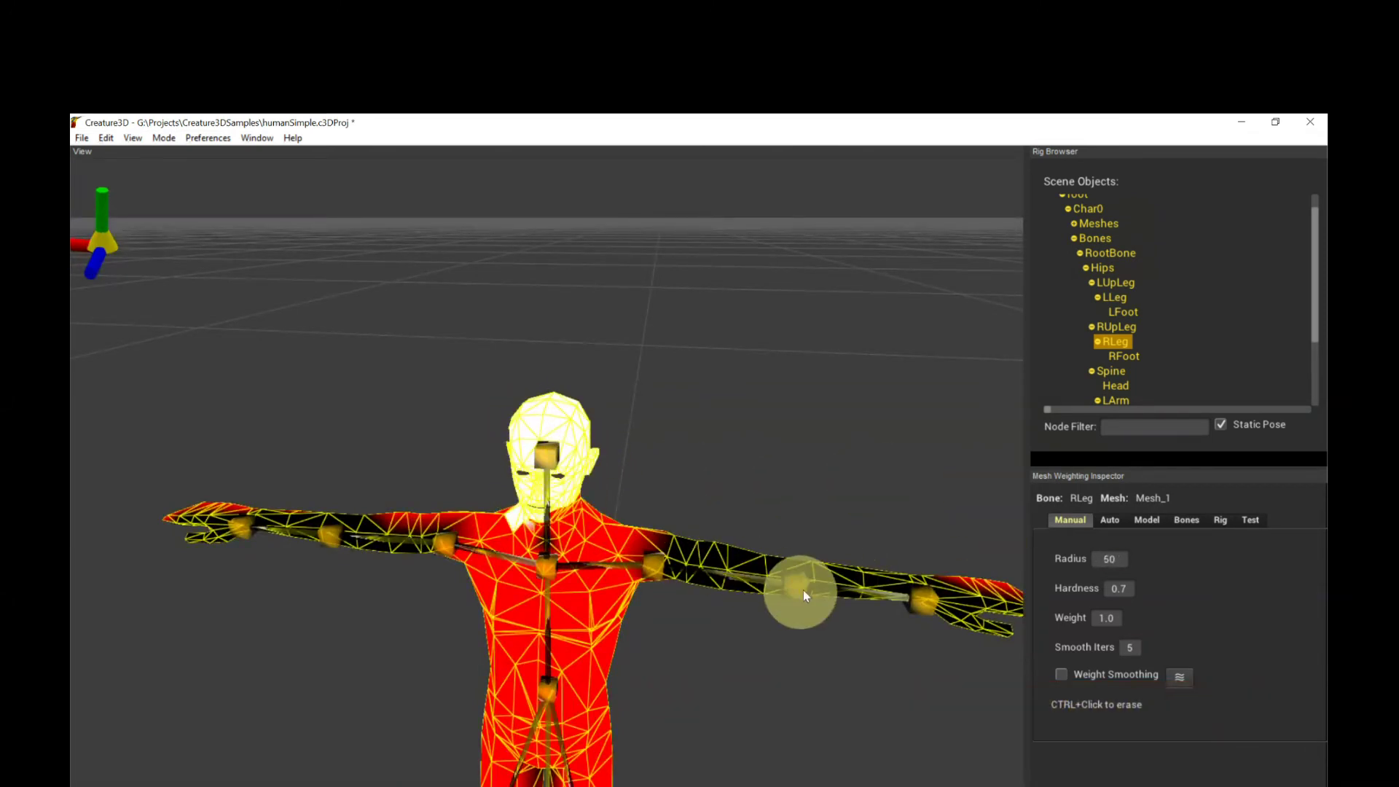
Paint Spine weights over the chest, belly, upper back and shoulders, then smooth the bone weights
click(656, 572)
click(548, 565)
mouse_move(559, 563)
mouse_down()
mouse_move(504, 557)
mouse_move(555, 581)
mouse_move(535, 647)
mouse_move(492, 536)
mouse_move(580, 554)
mouse_move(591, 660)
mouse_move(559, 633)
mouse_move(678, 639)
mouse_up()
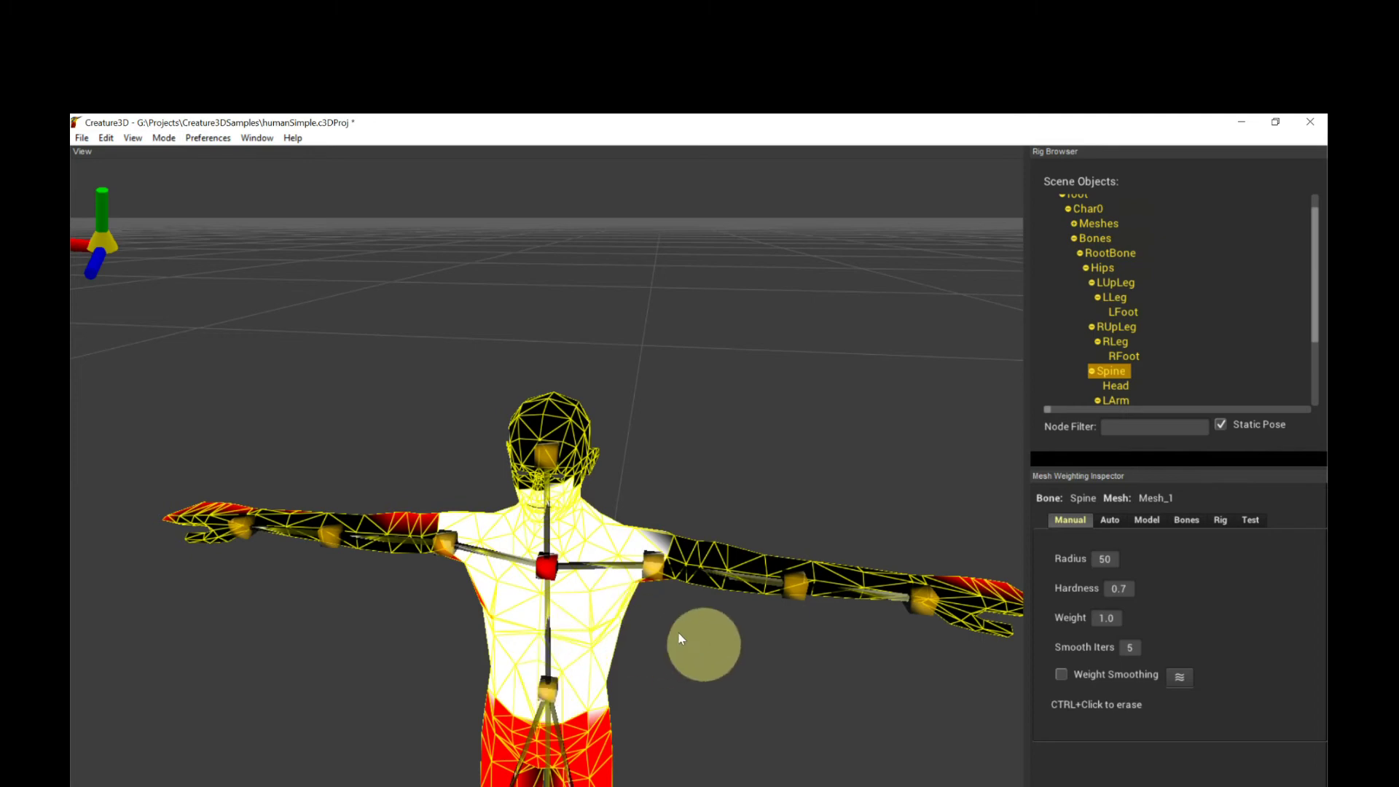
middle_drag(678, 639, 435, 603)
mouse_move(508, 460)
mouse_down()
mouse_move(562, 474)
mouse_move(518, 509)
mouse_move(522, 559)
mouse_up()
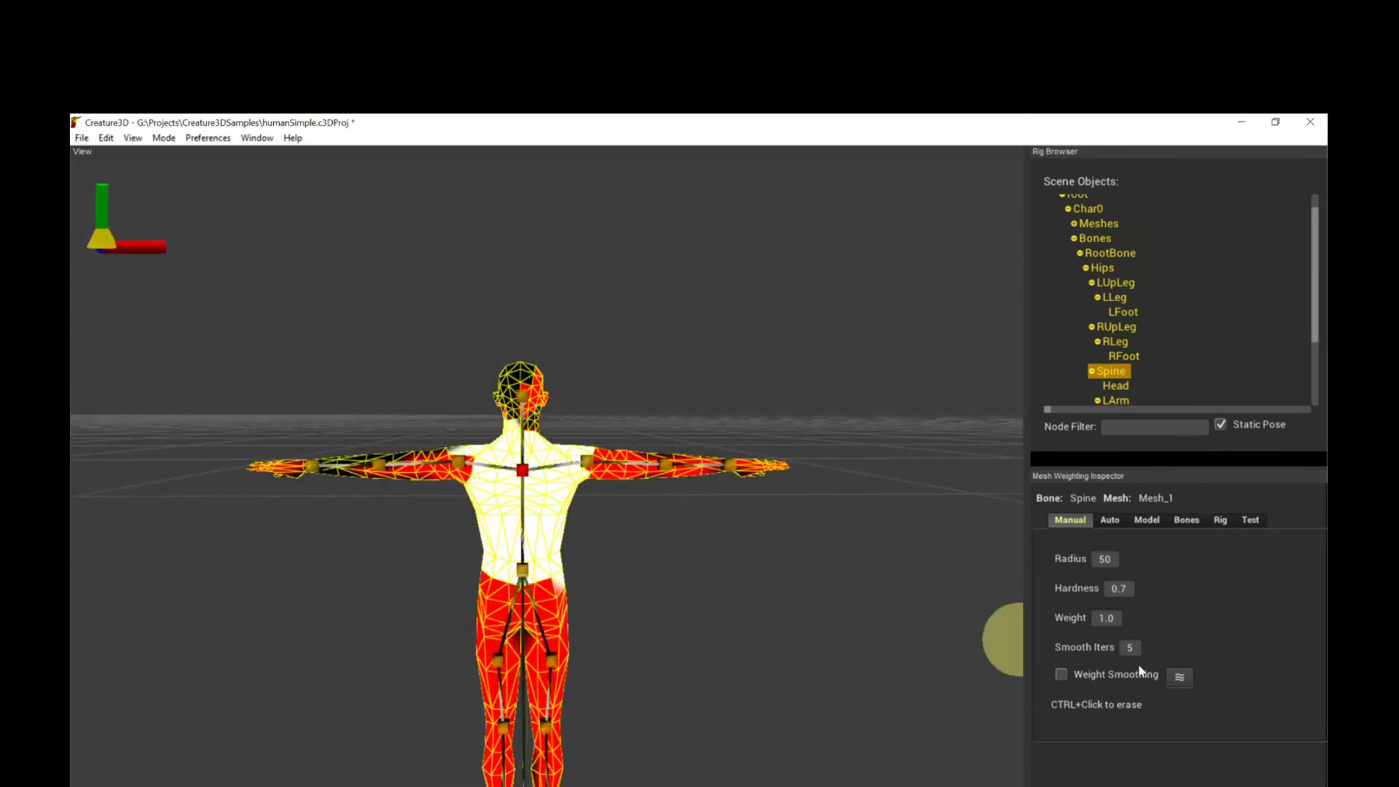
click(1178, 681)
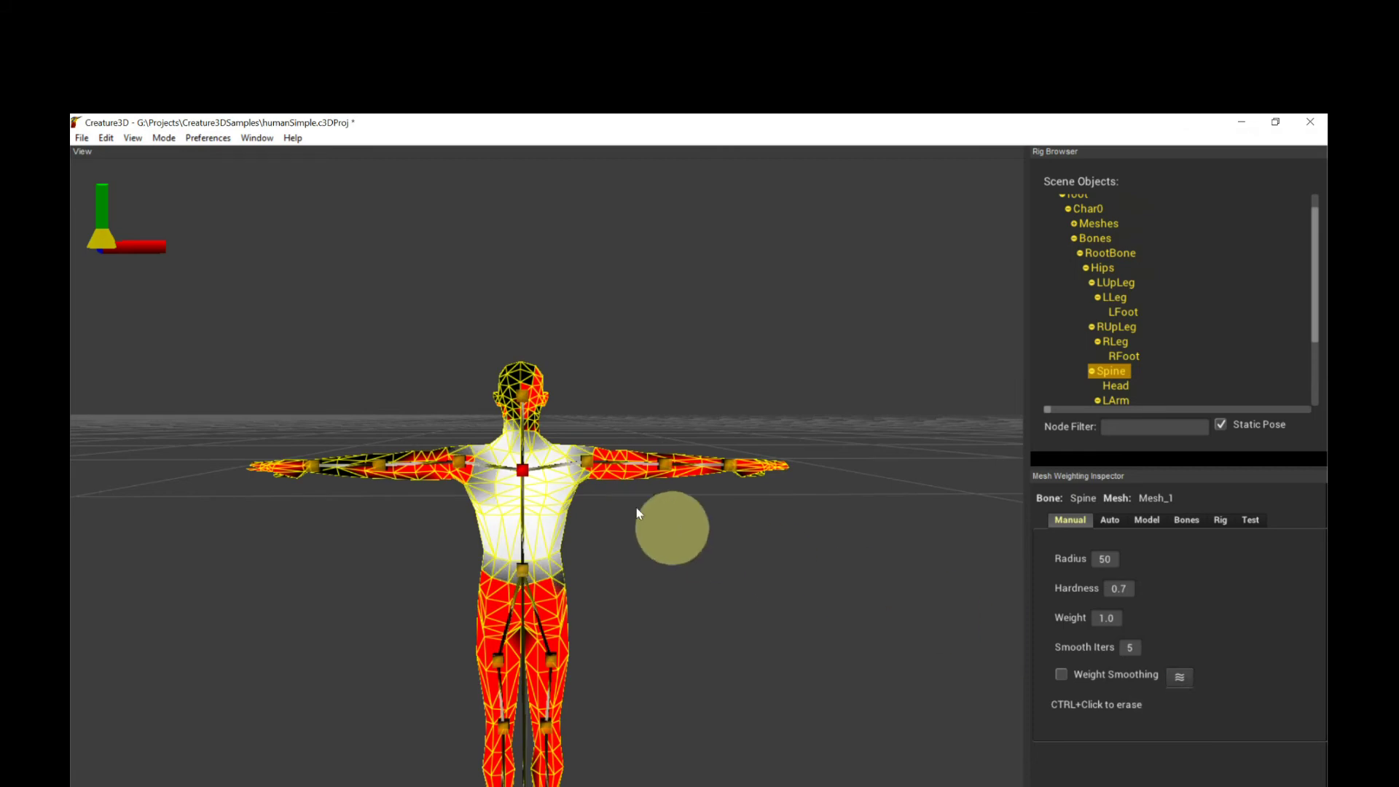
Paint Head bone weights over the head and neck
middle_drag(506, 518, 765, 609)
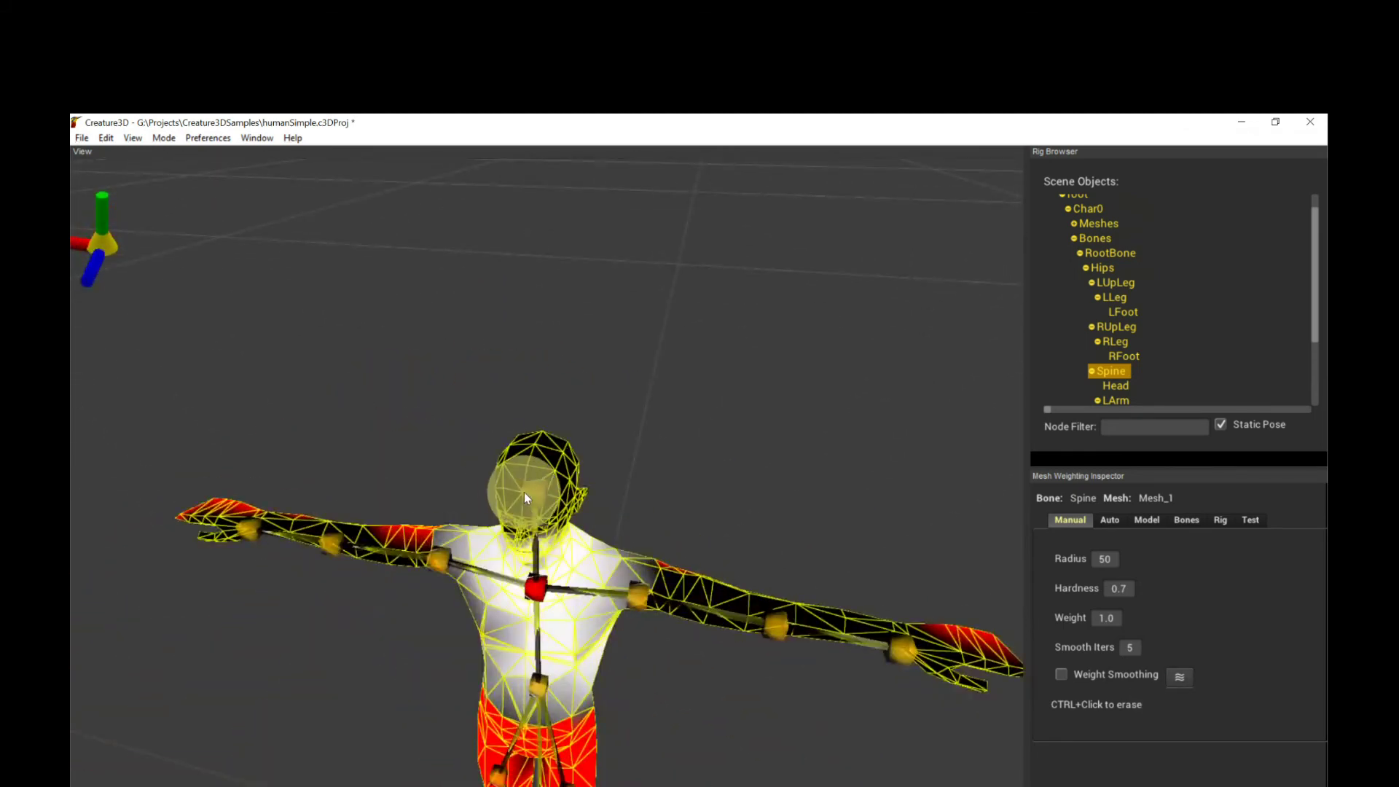
click(536, 497)
mouse_move(572, 523)
mouse_down()
mouse_move(525, 496)
mouse_move(516, 464)
mouse_move(587, 478)
mouse_up()
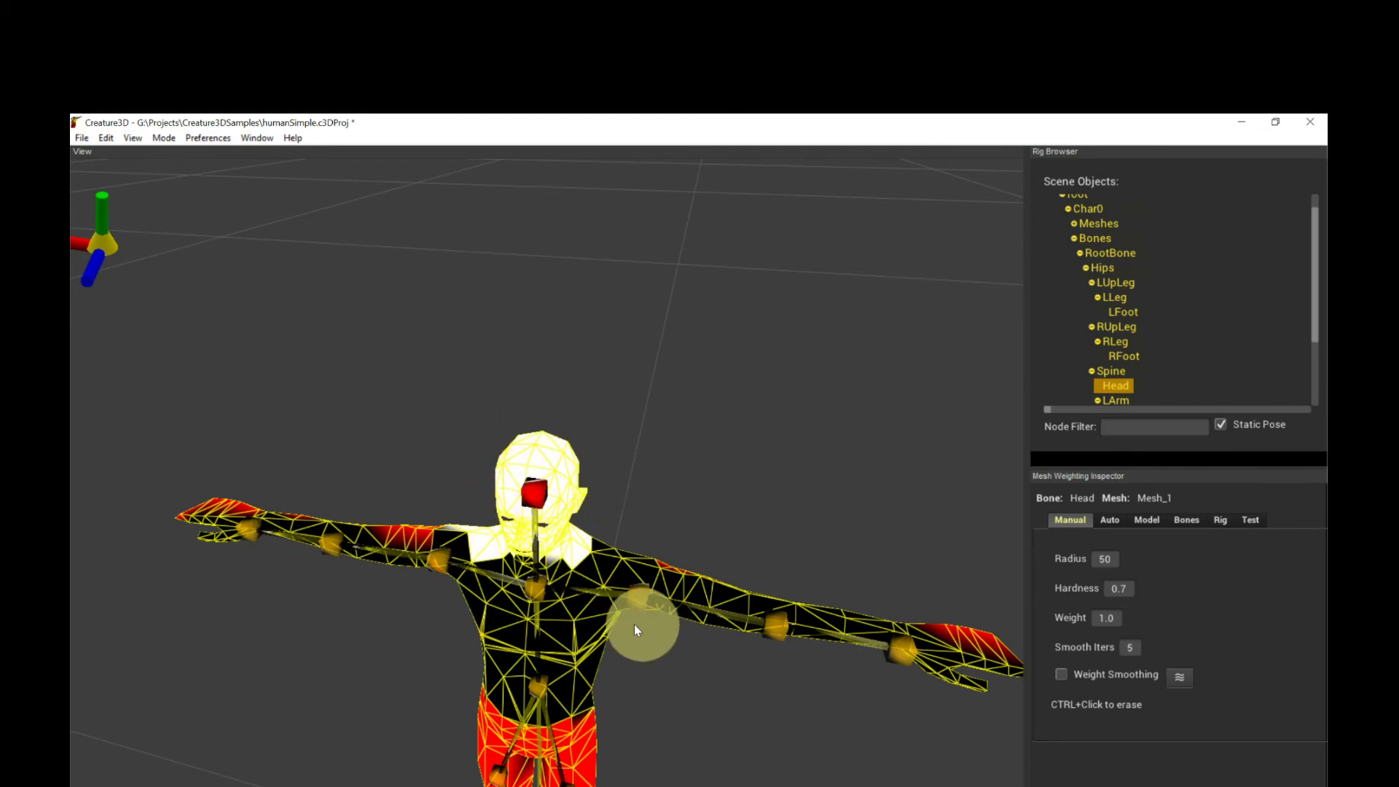
middle_drag(641, 624, 646, 609)
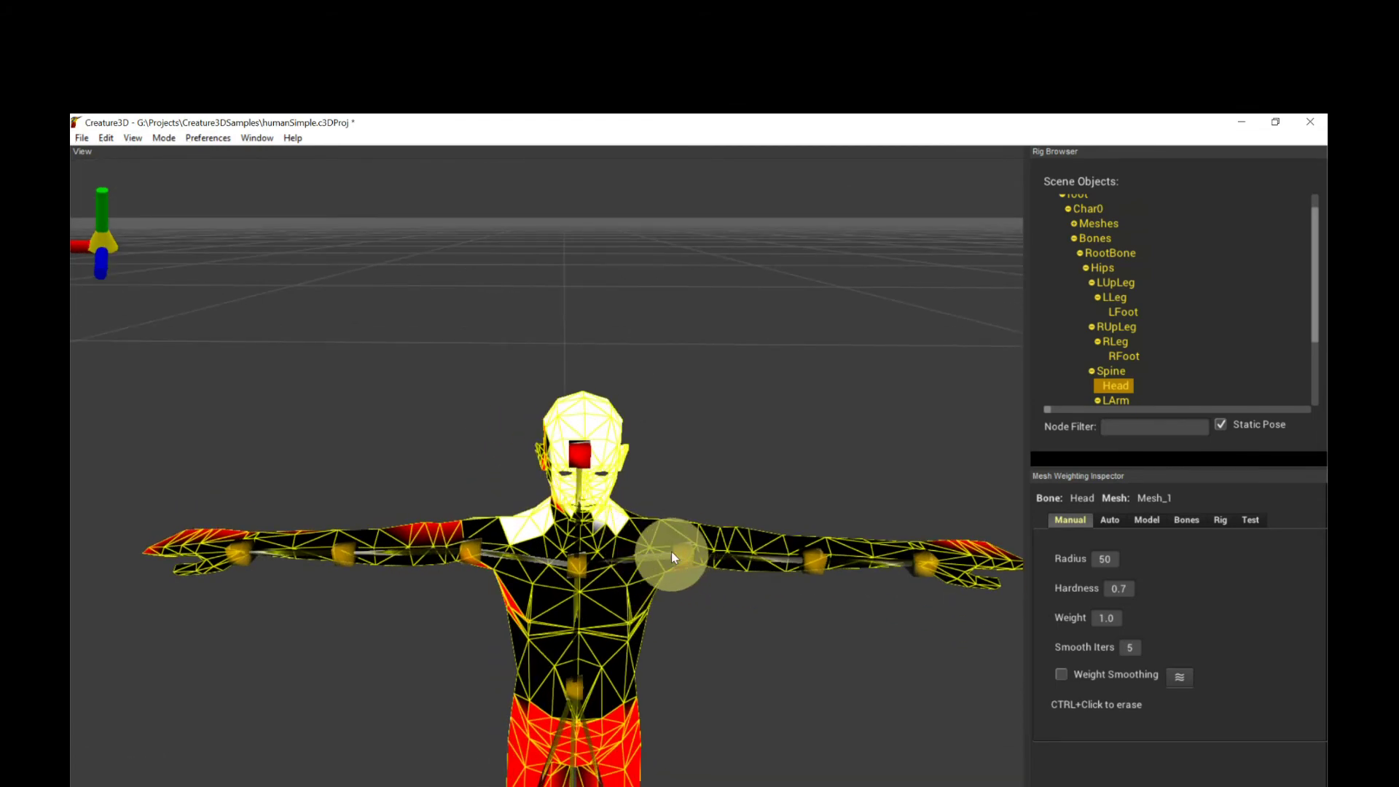
click(1109, 520)
Extend the Spine capsule's end offset slightly
click(576, 570)
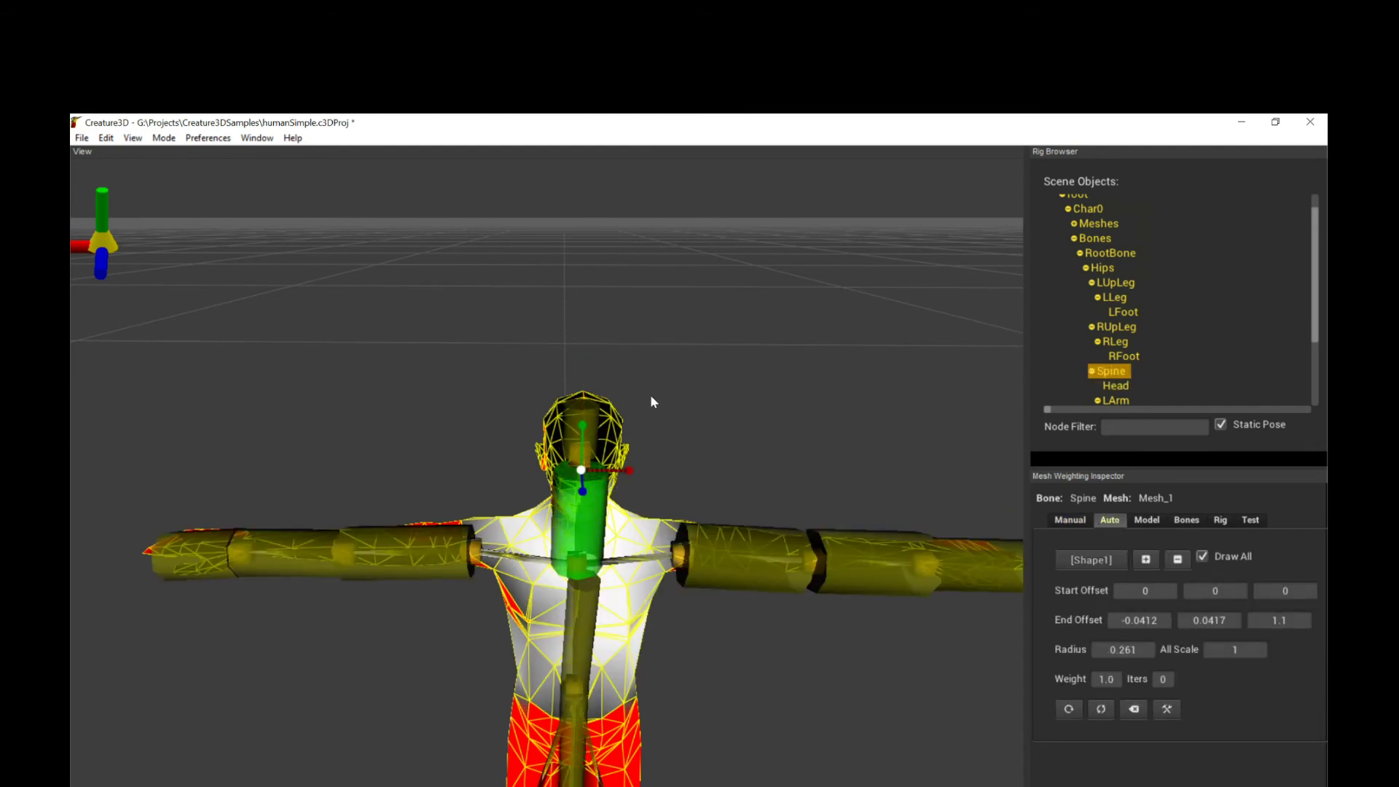
drag(617, 442, 621, 442)
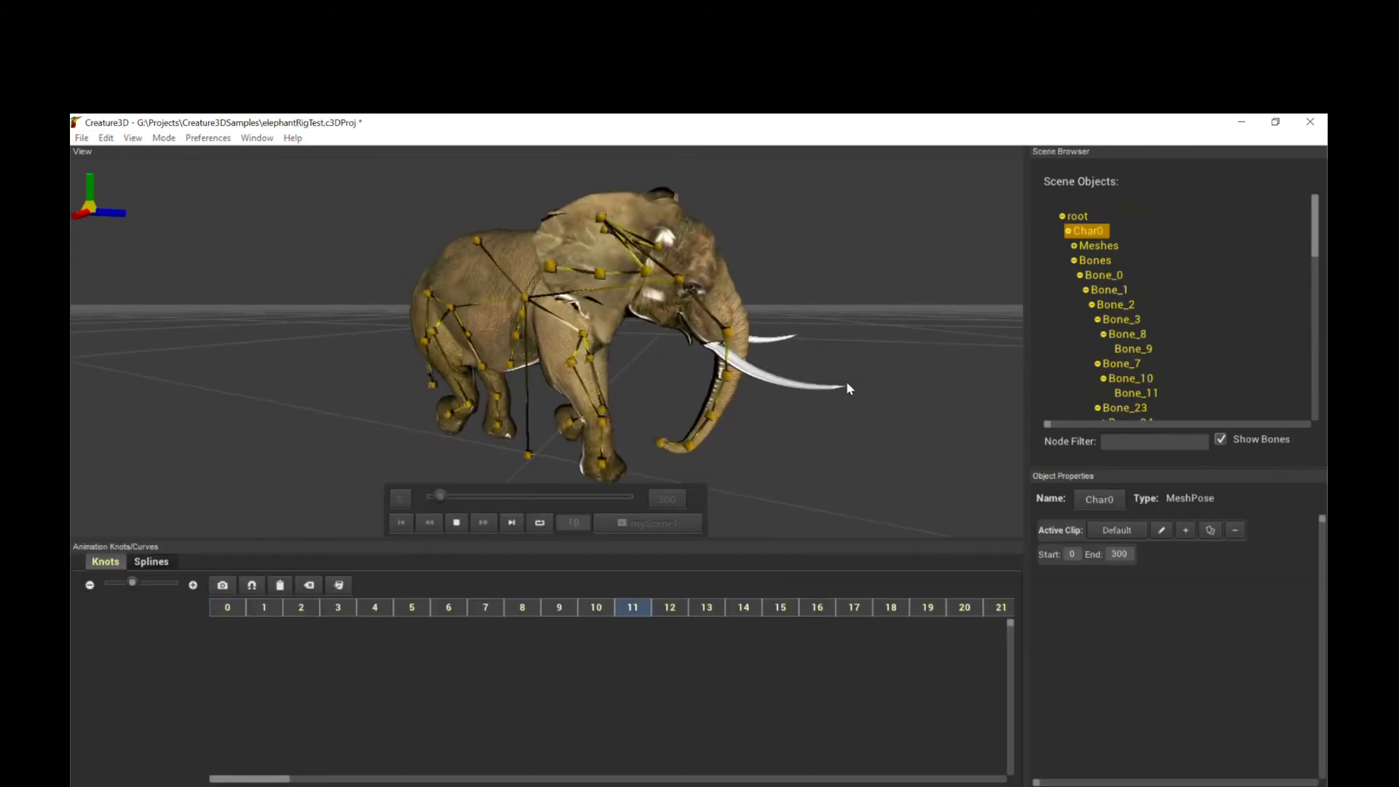
Play the elephant animation on loop while orbiting round to a side view
click(541, 523)
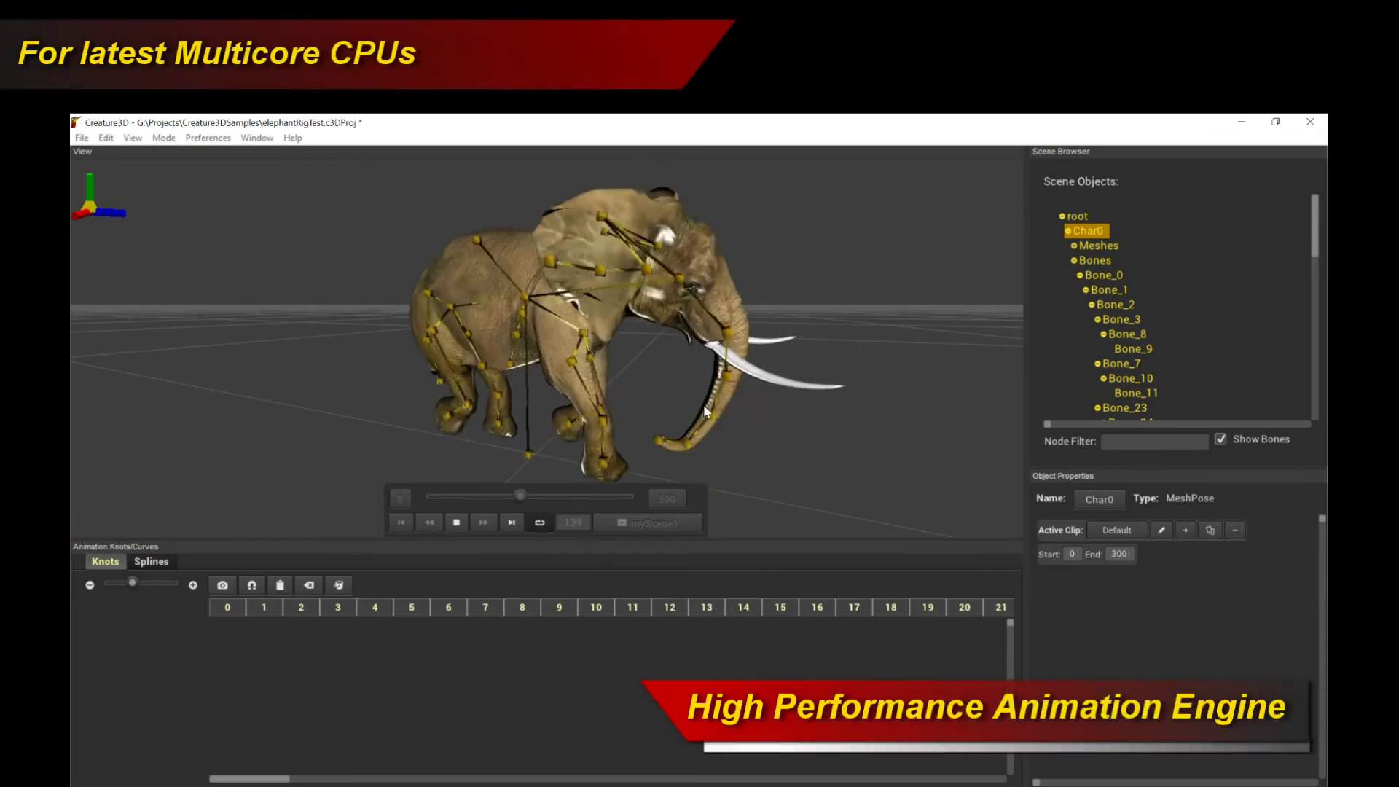
key(space)
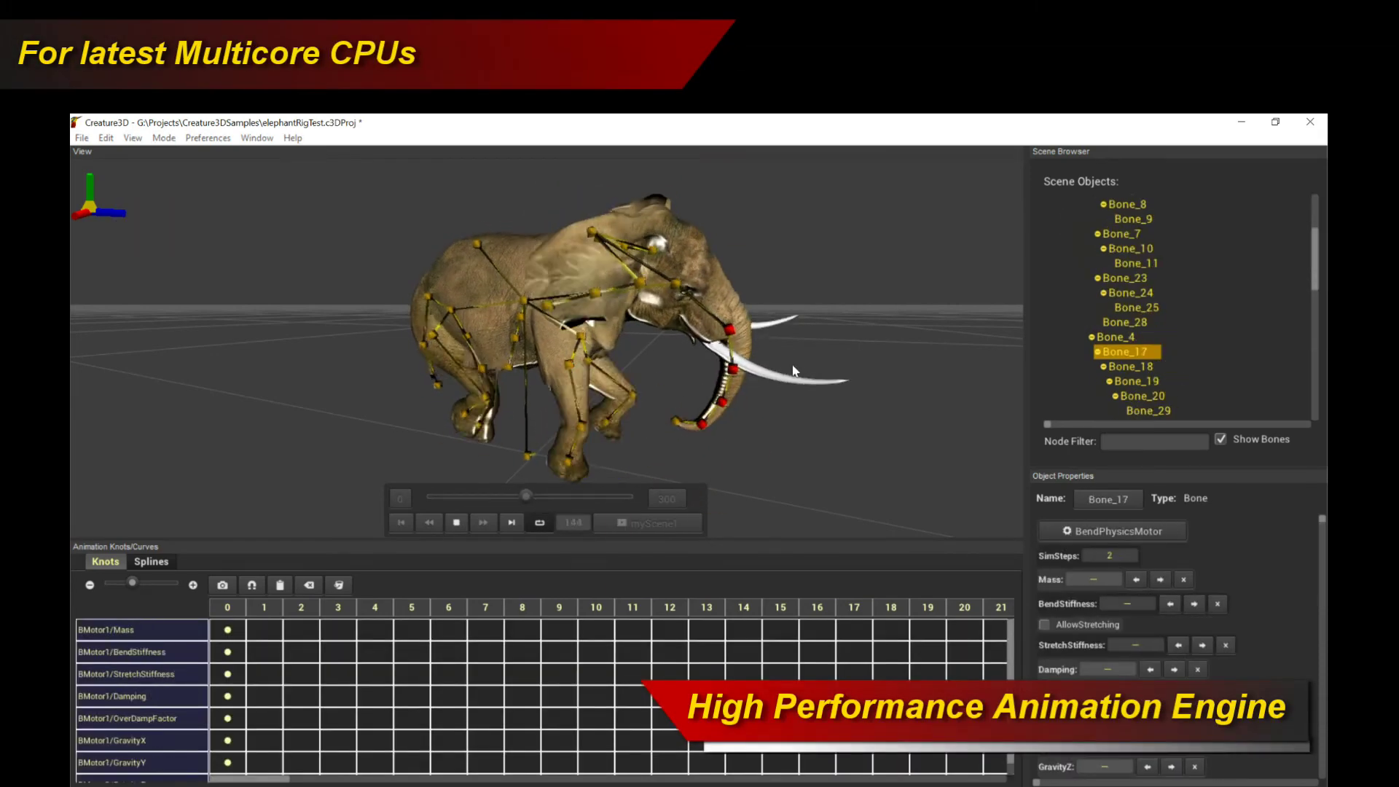
alt+drag(793, 416, 634, 369)
mouse_move(636, 373)
middle_down()
mouse_move(692, 376)
mouse_move(636, 374)
middle_up()
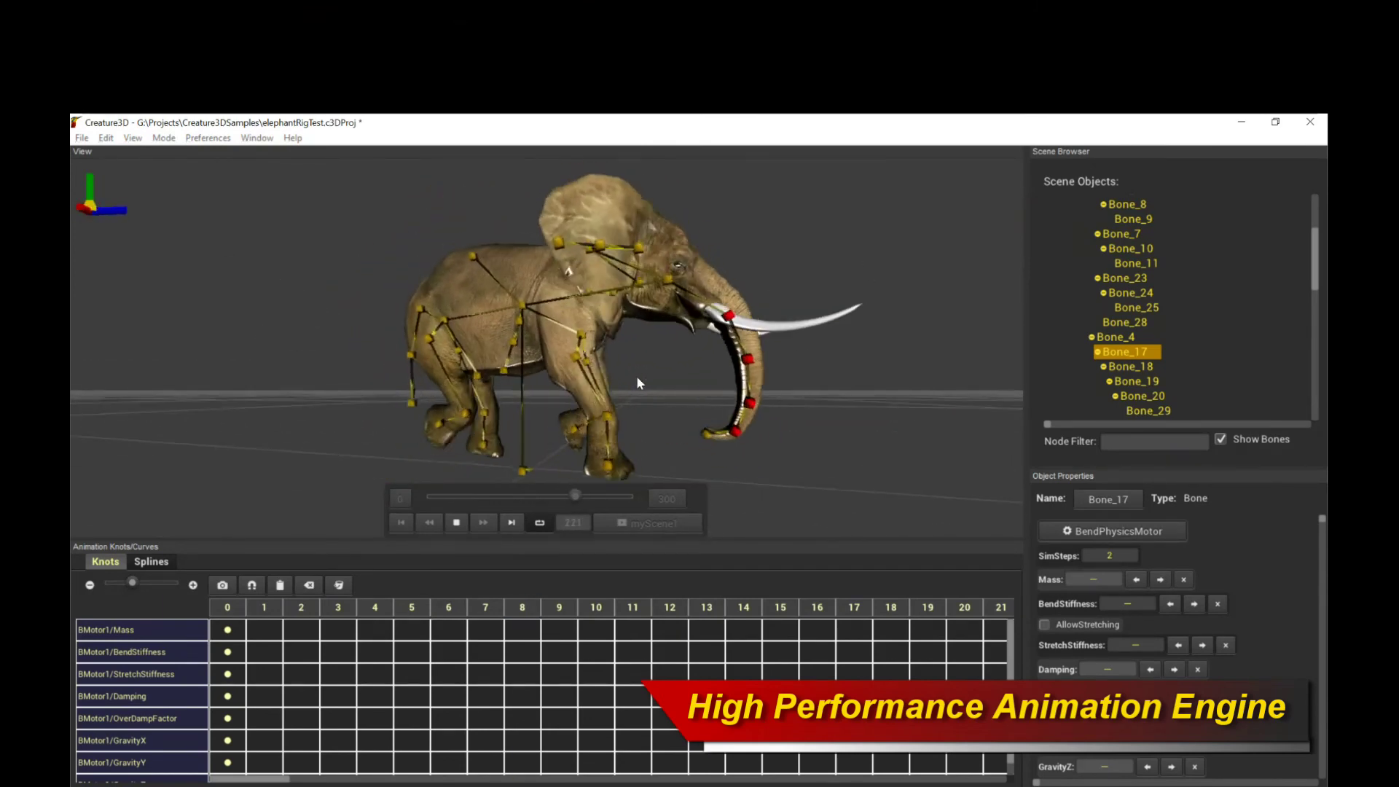
middle_drag(652, 368, 637, 375)
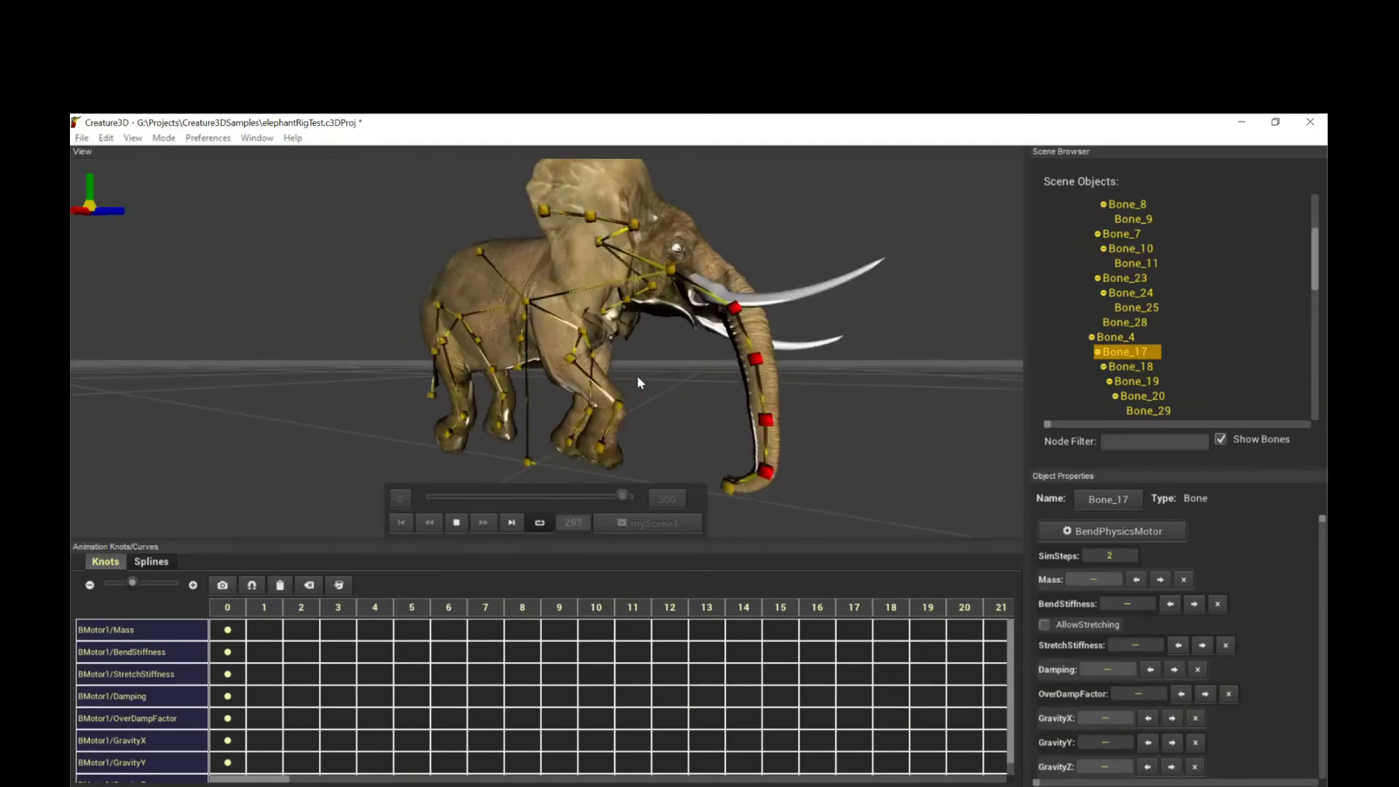
mouse_move(637, 374)
alt+mouse_down()
mouse_move(642, 356)
mouse_move(628, 374)
alt+mouse_up()
middle_drag(628, 374, 483, 378)
alt+drag(483, 378, 452, 380)
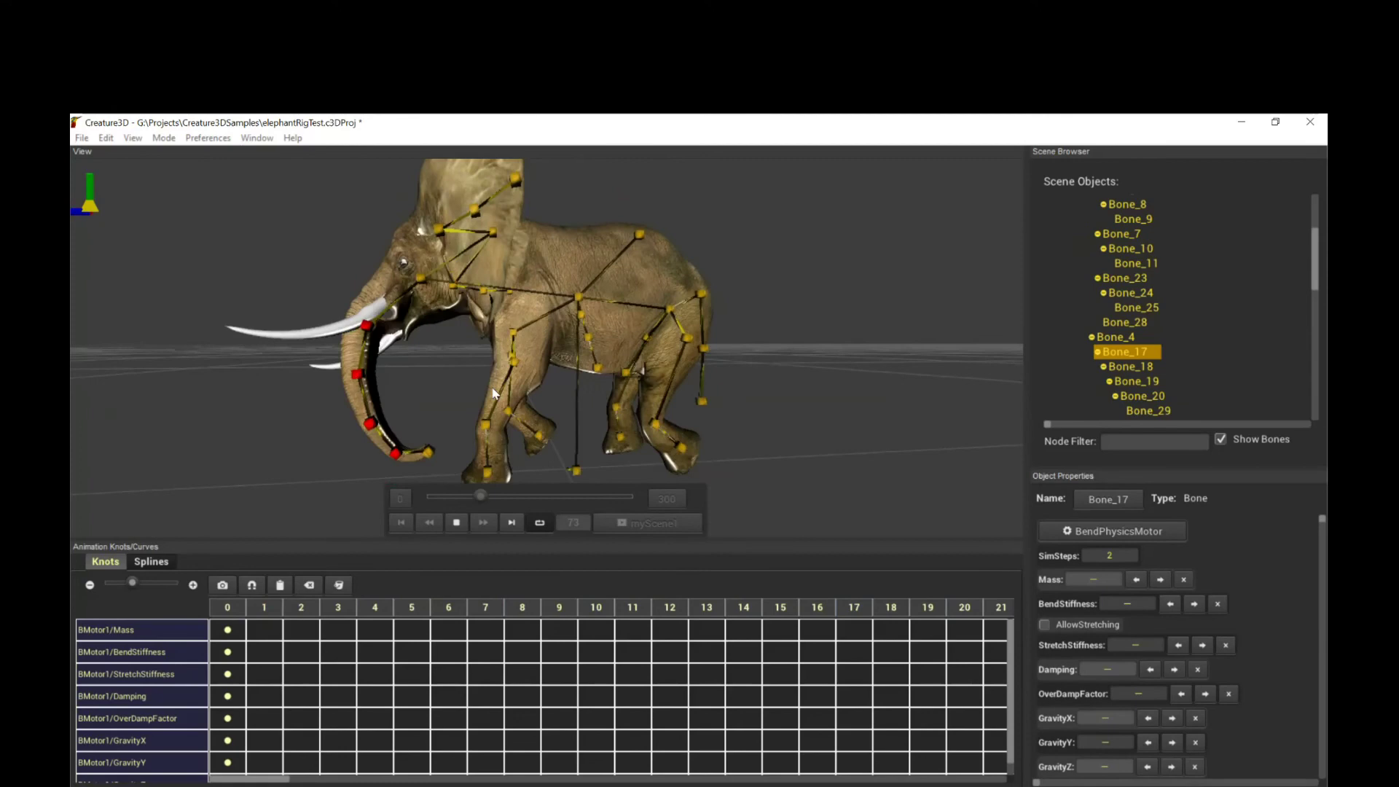
Stop at frame 86 and lift the L_FrontMidLeg IK target, keying its position
key(space)
click(539, 445)
drag(481, 450, 480, 435)
Preview the raised front leg up to frame 134, then undo its IK target keyframe
key(space)
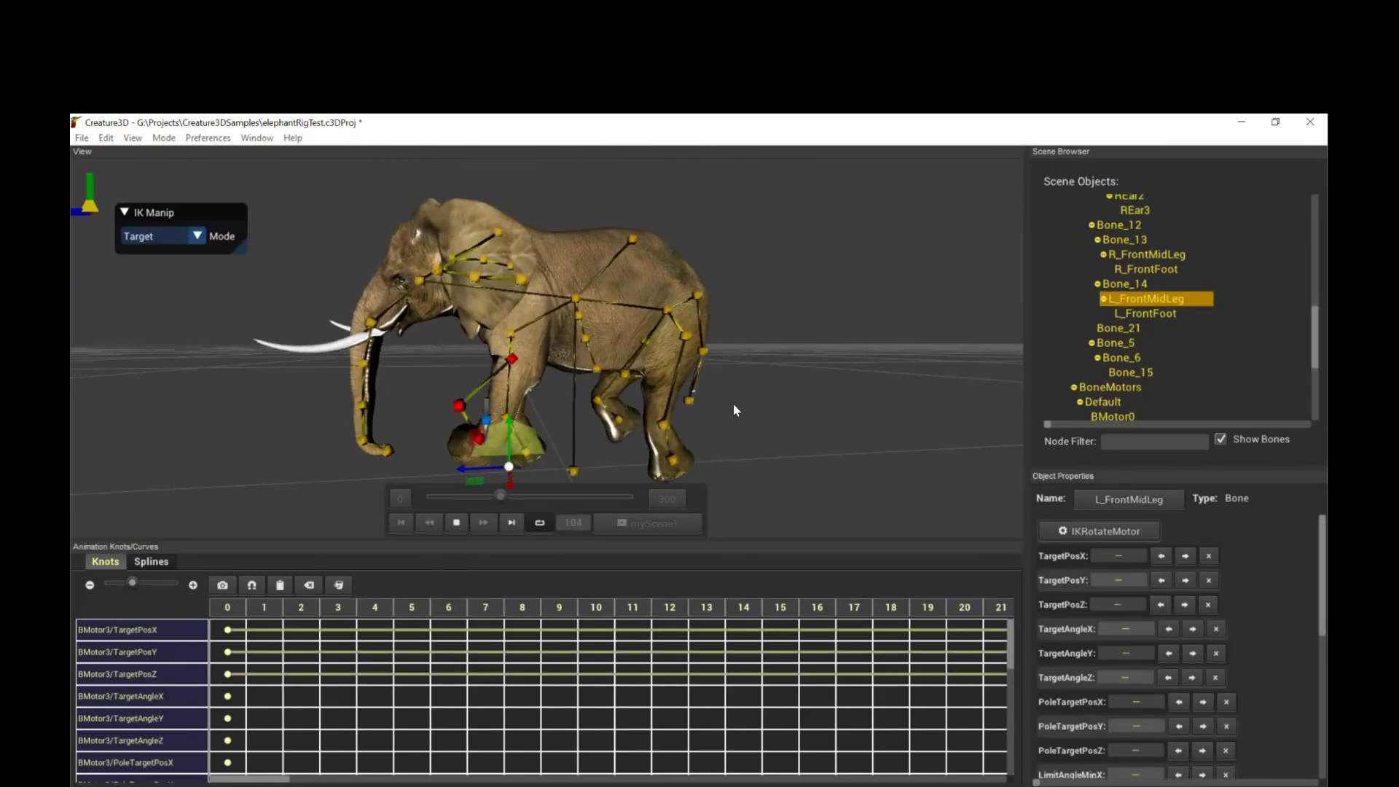
key(space)
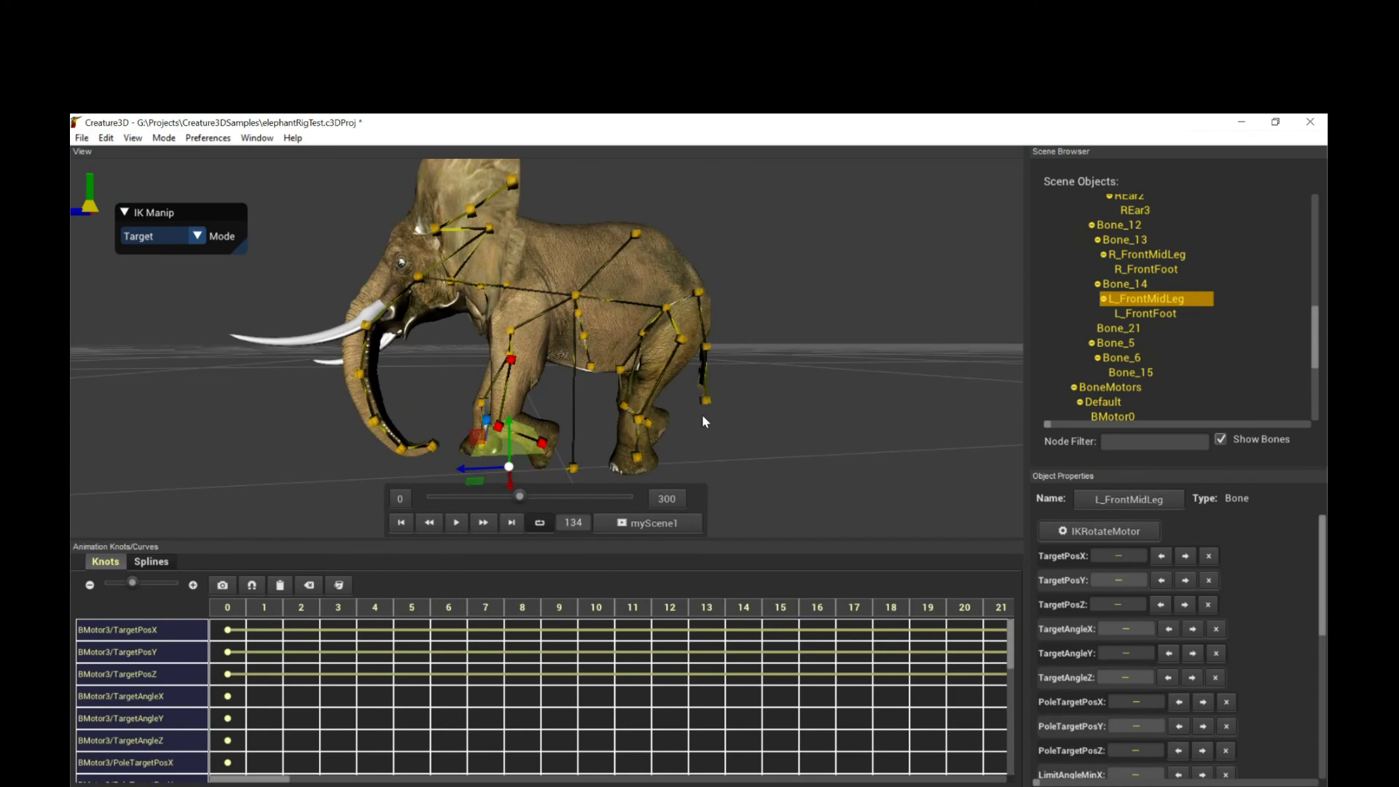
key(ctrl+z)
middle_drag(575, 396, 592, 392)
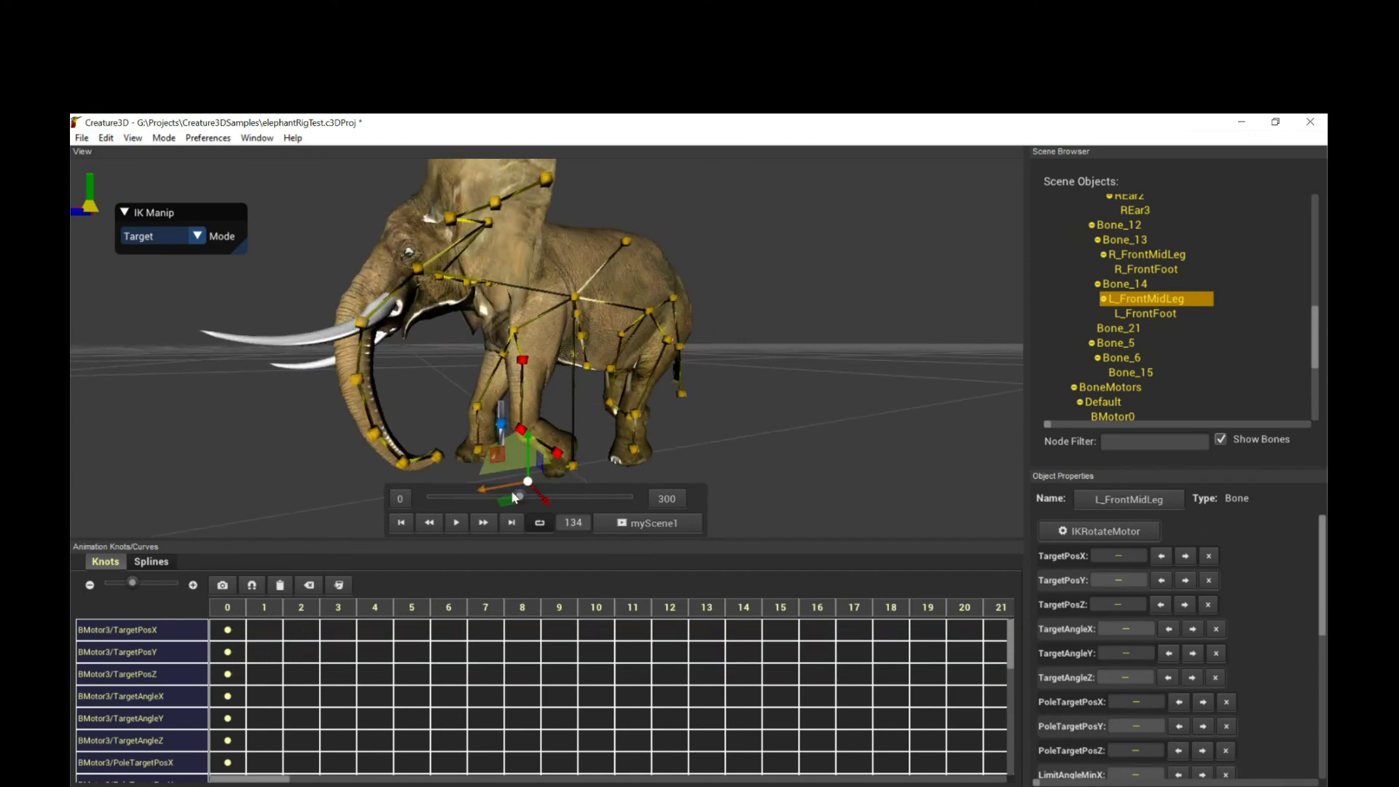
Select the LEar1 bone and run the looping animation, watching the ear physics from all sides
click(448, 218)
key(space)
middle_drag(487, 377, 643, 372)
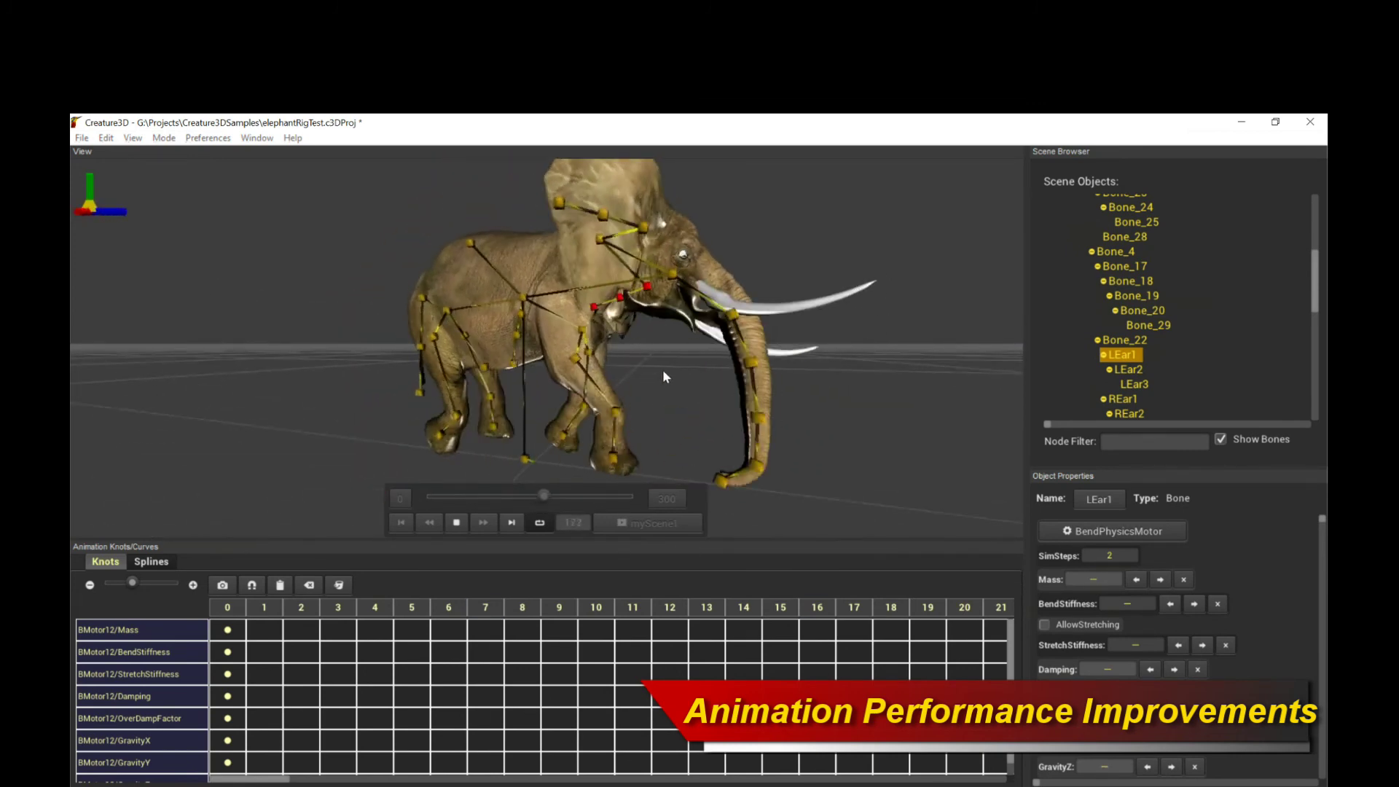
middle_drag(662, 369, 510, 375)
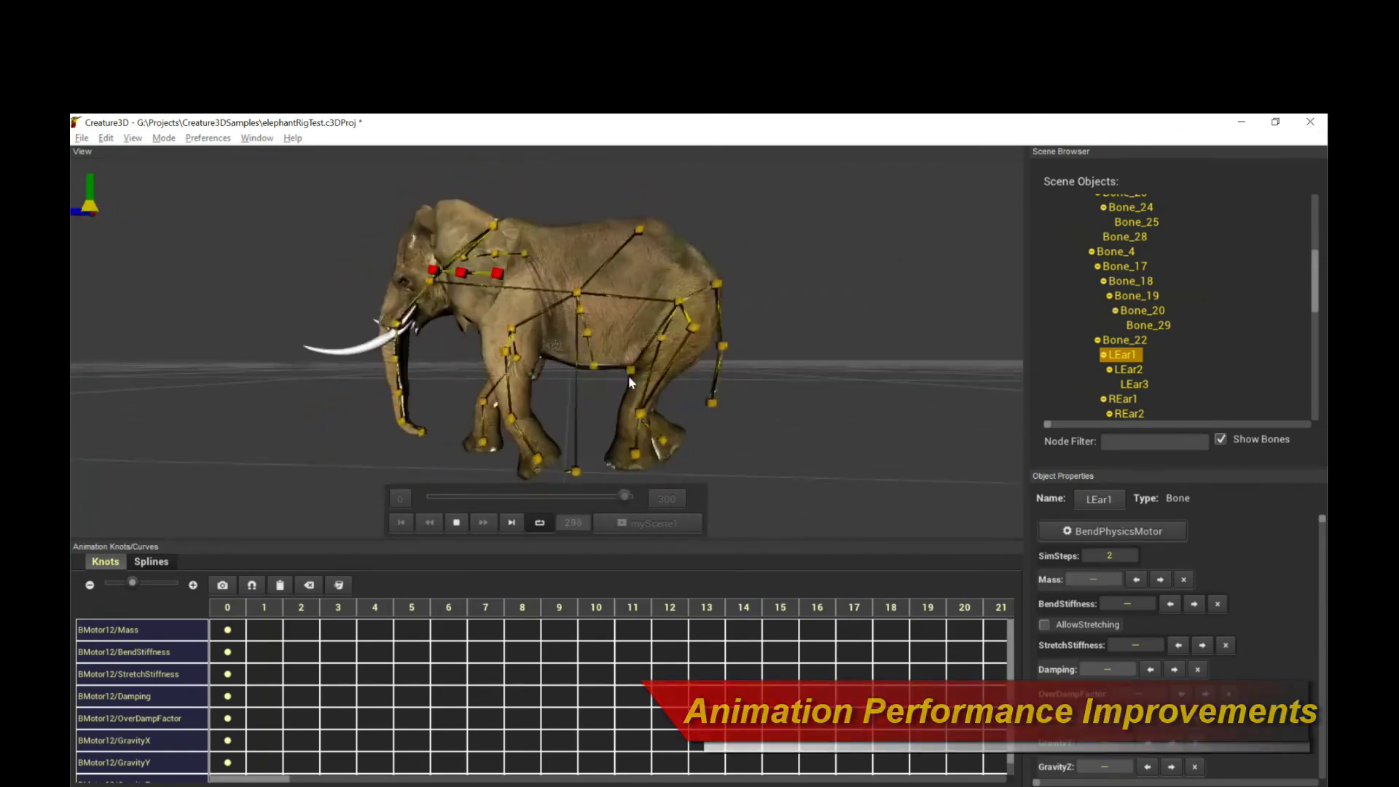
mouse_move(629, 380)
mouse_down()
mouse_move(718, 375)
mouse_move(649, 365)
mouse_up()
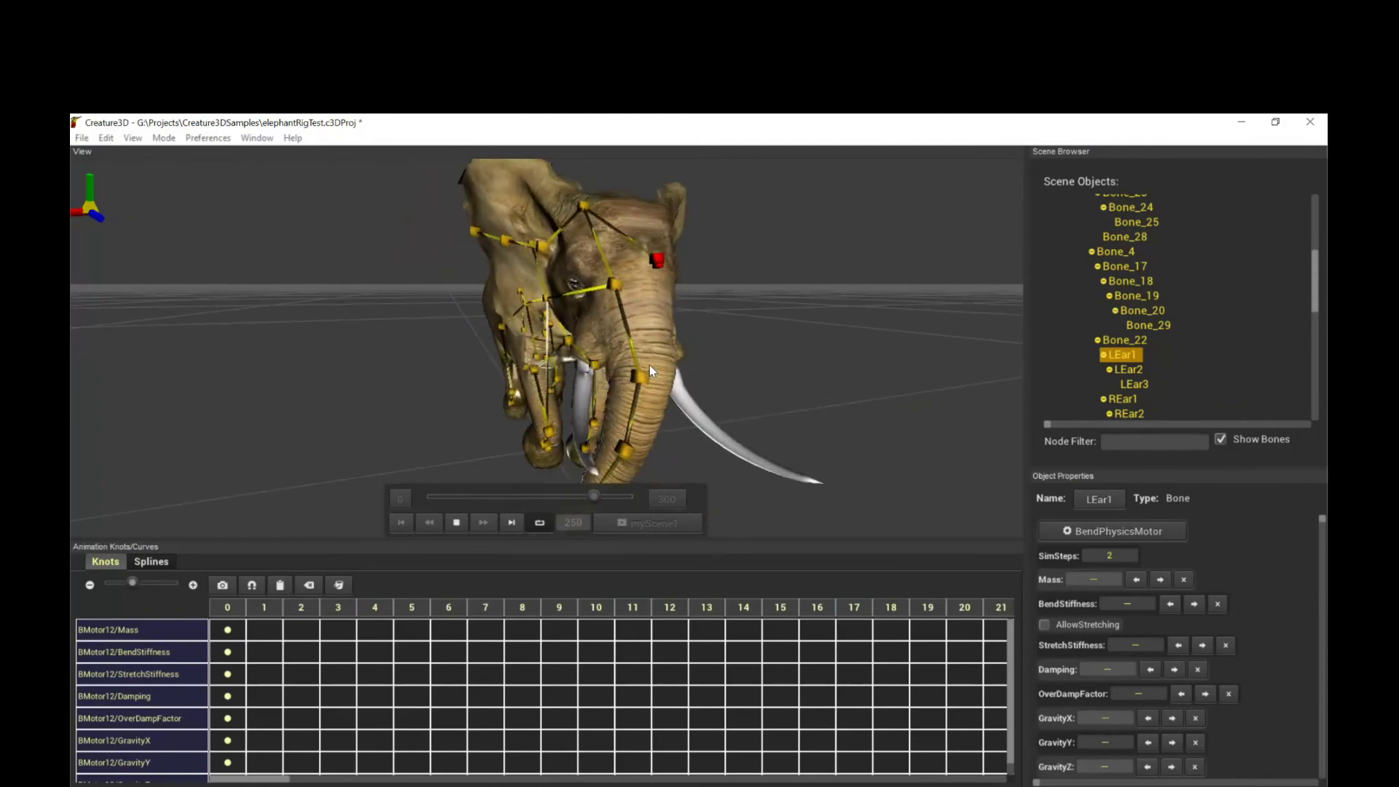
drag(739, 399, 790, 362)
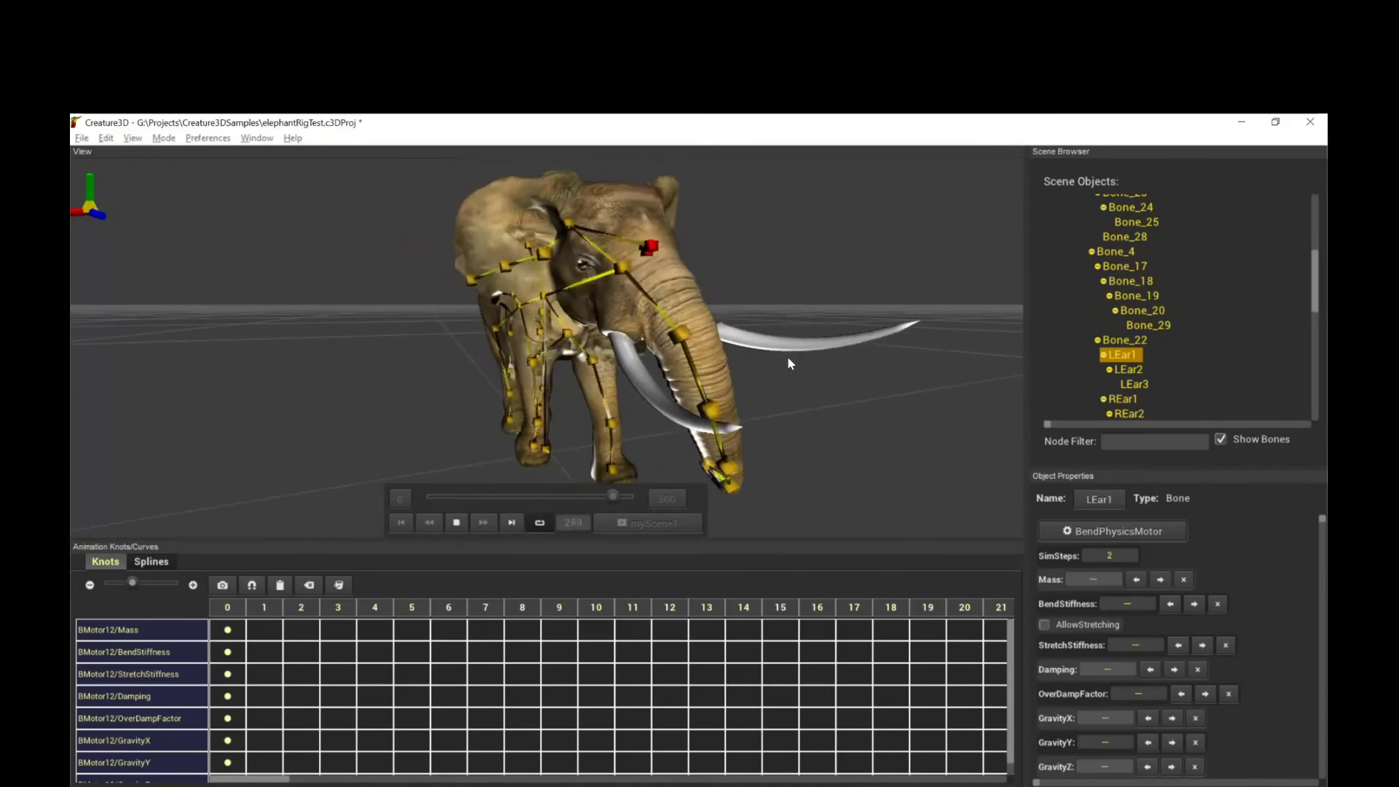
drag(787, 363, 738, 341)
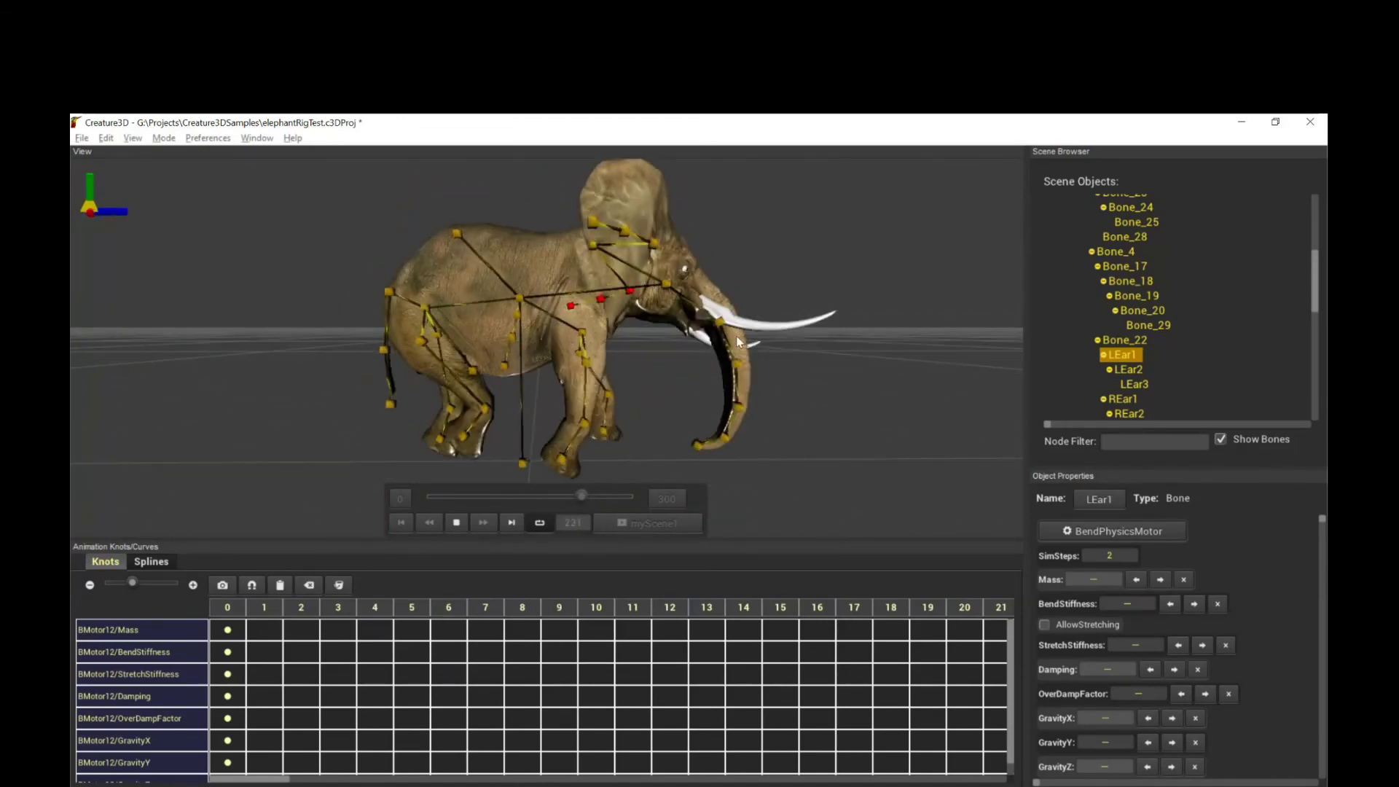